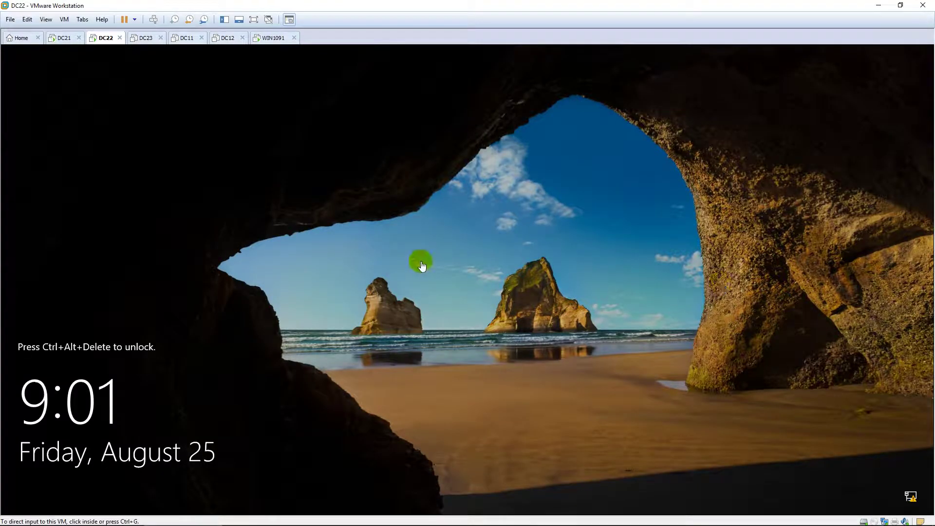
Step: Sign in to the DC22 server as the domain administrator with the account password
left_click(421, 263)
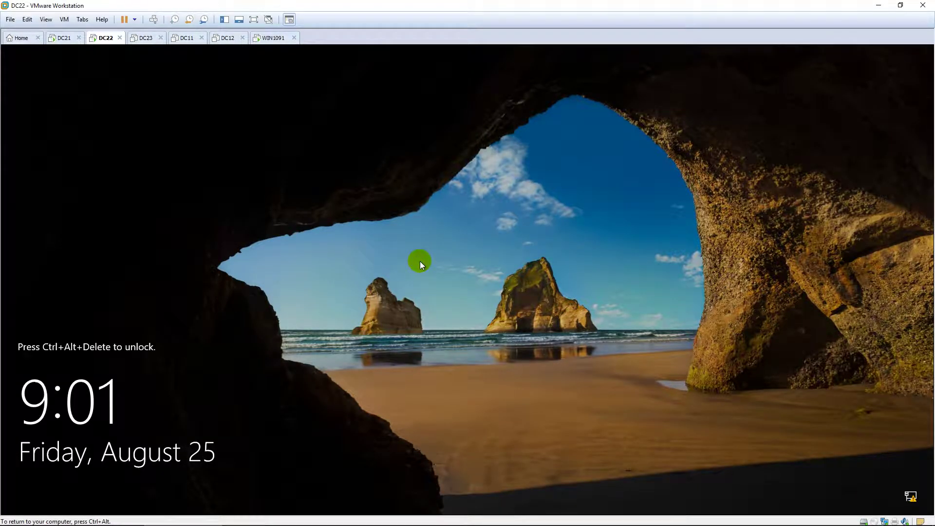
key("ctrl+alt+Insert")
type("P")
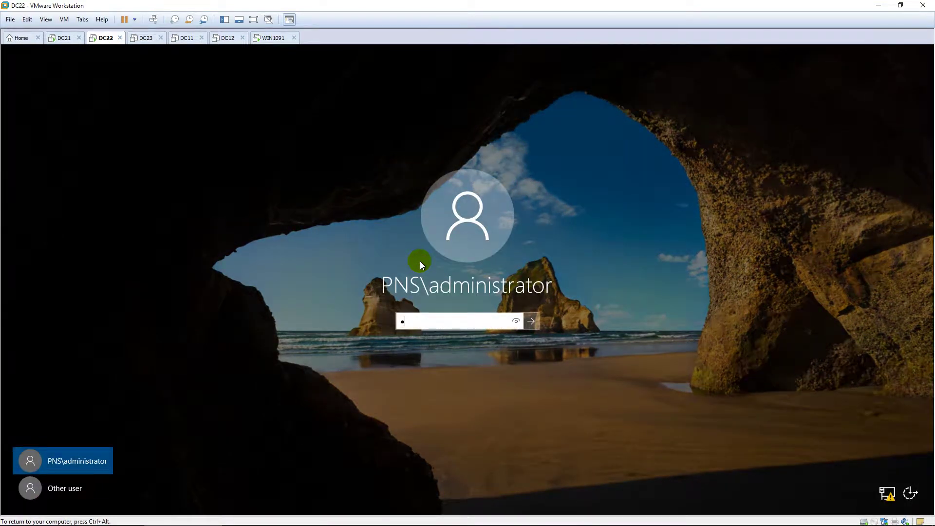
type("a$$w0rd")
key("Return")
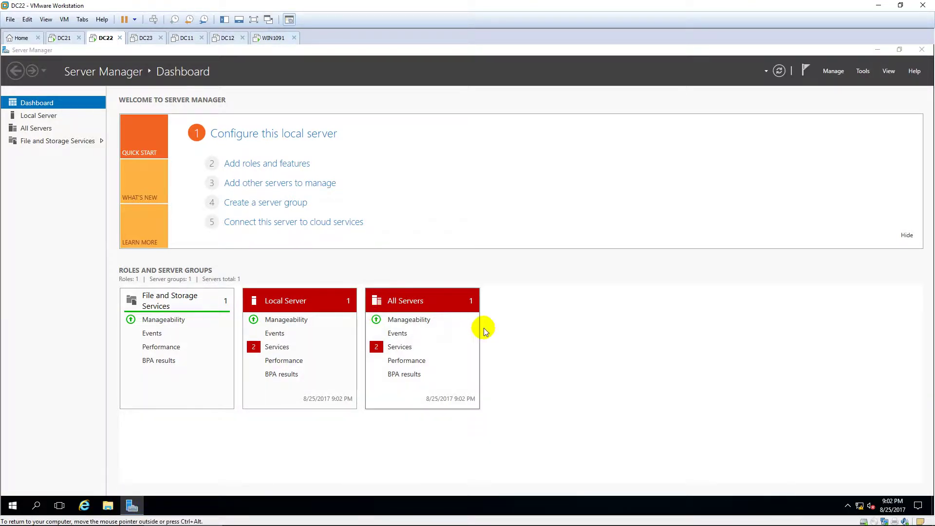
Step: Create a new folder named DATA on drive C:
key("super+e")
left_click(233, 238)
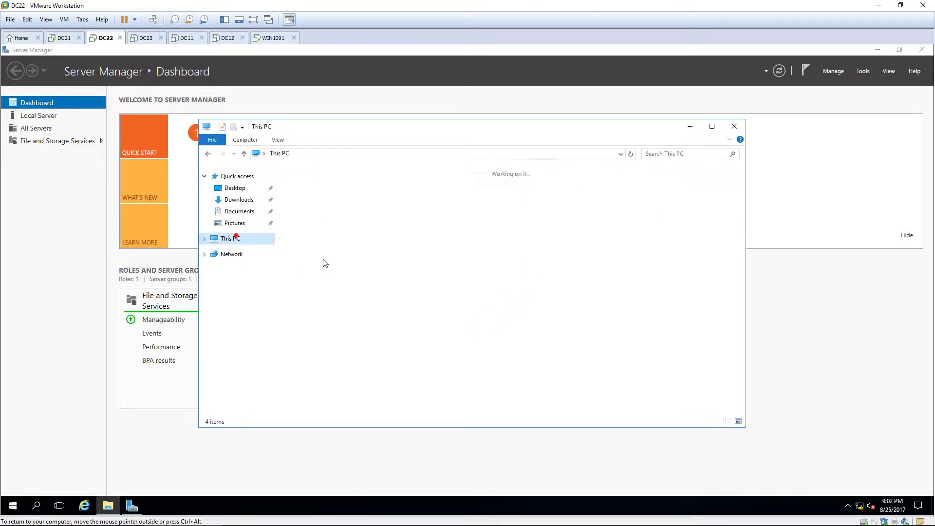
double_click(339, 260)
right_click(335, 283)
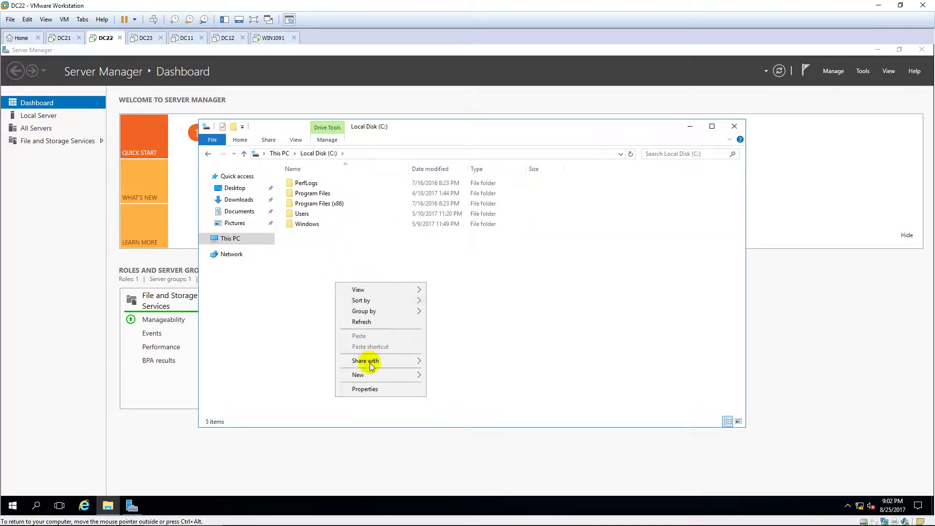
left_click(469, 376)
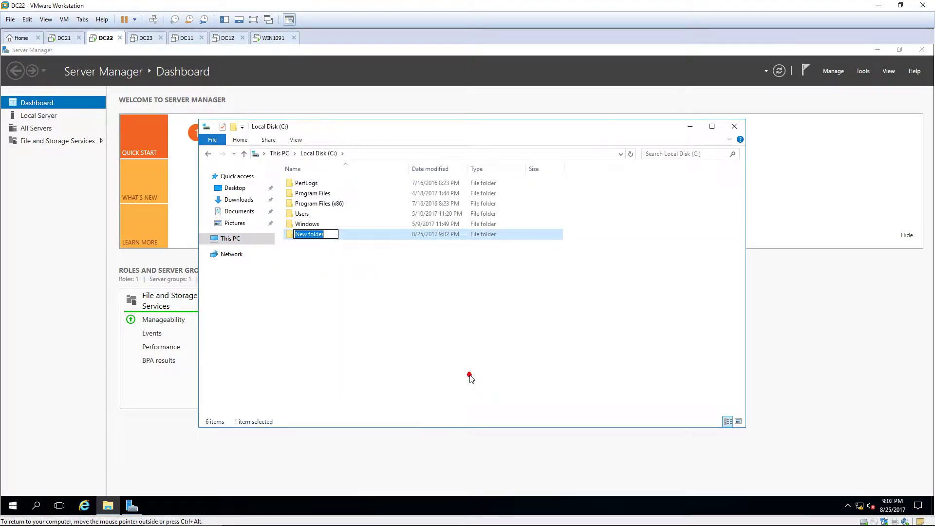
type("DATA")
left_click(469, 375)
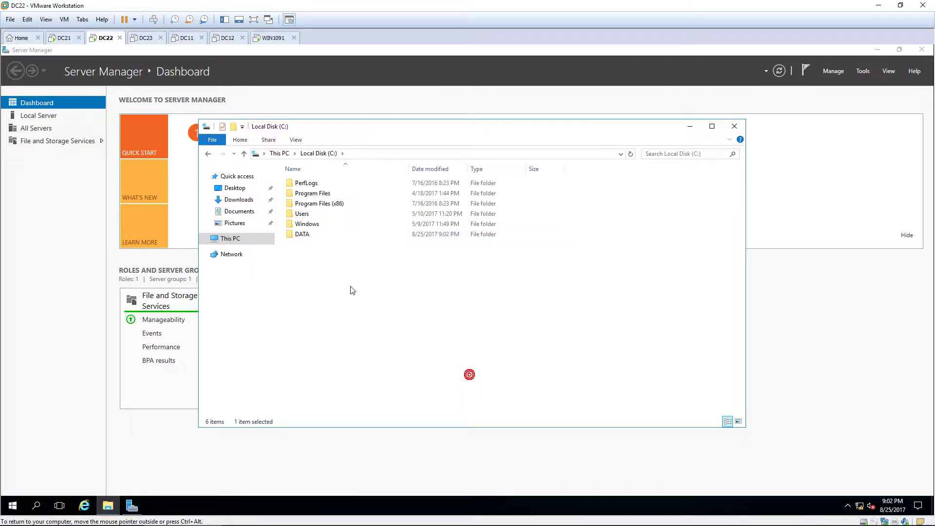
Step: Share the DATA folder through Advanced Sharing, giving Everyone Full Control
left_click(326, 234)
right_click(327, 234)
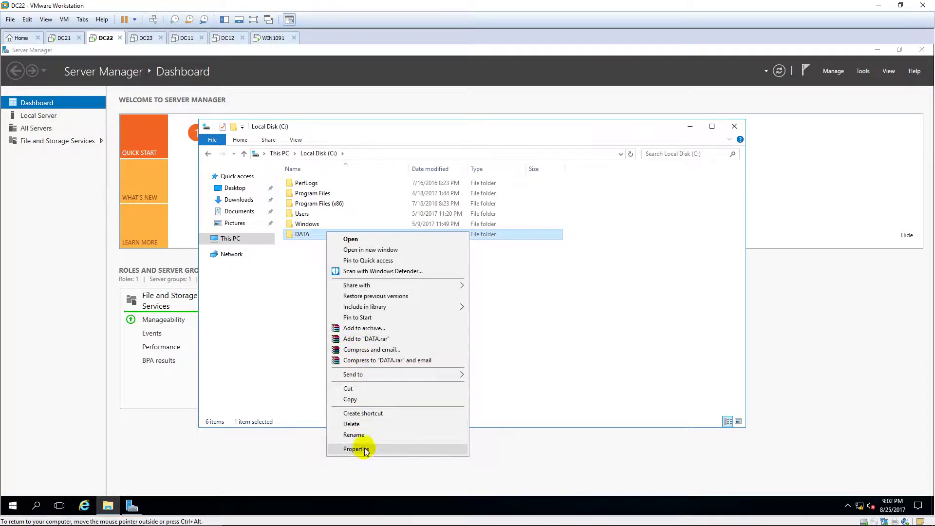
left_click(399, 452)
left_click(370, 256)
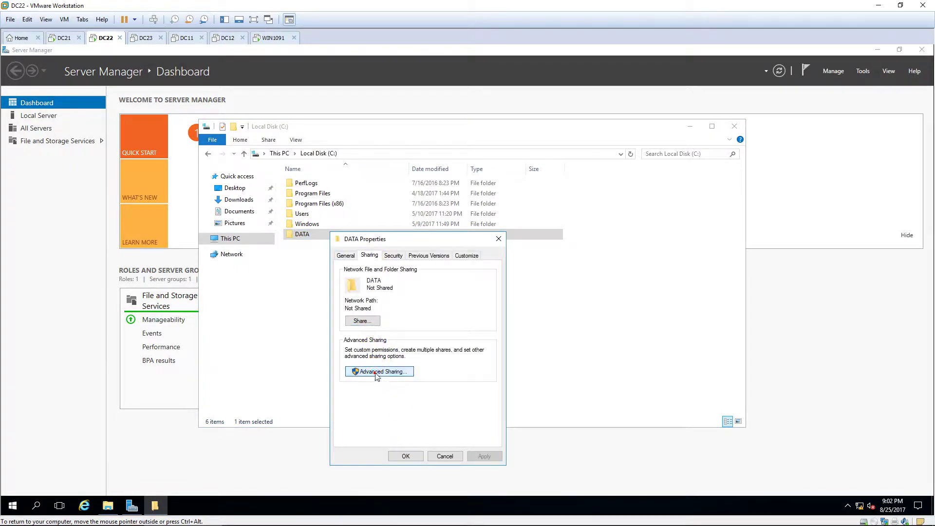
left_click(380, 371)
left_click(344, 272)
left_click(370, 388)
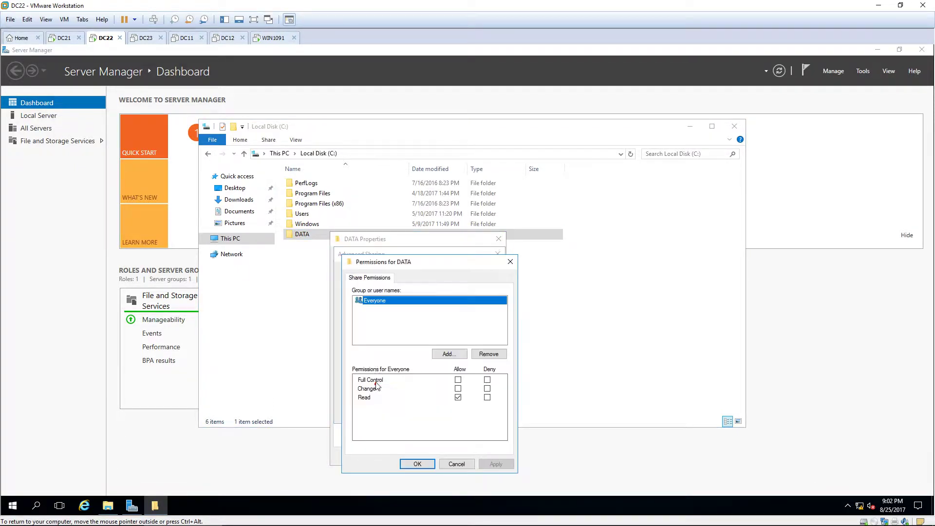
left_click(458, 379)
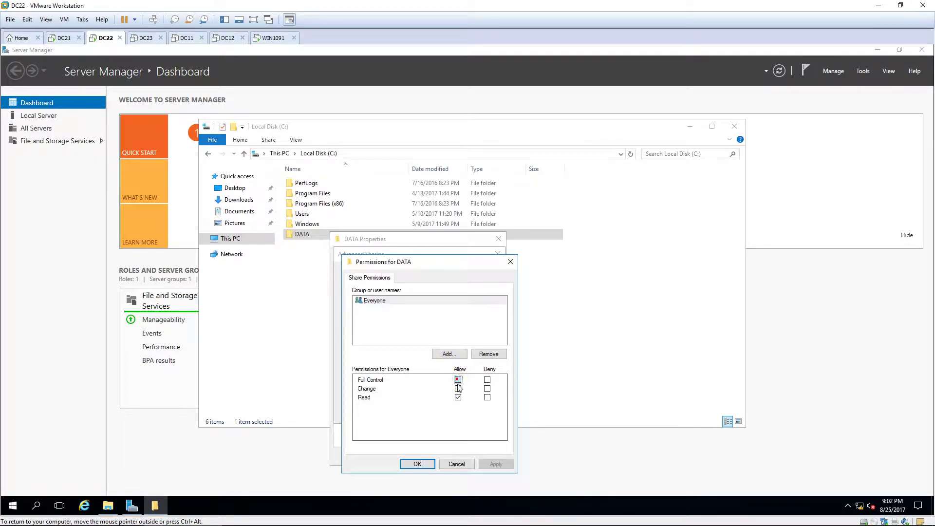
left_click(418, 464)
left_click(400, 411)
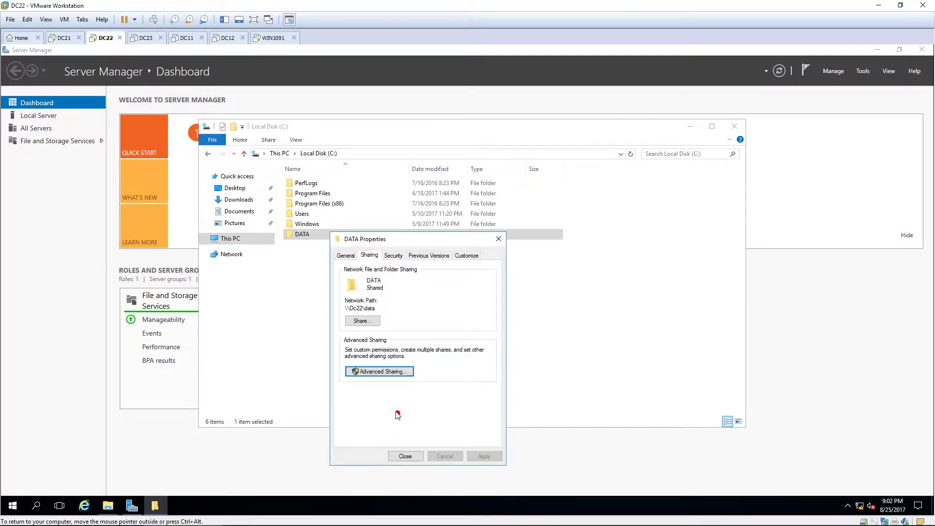
Step: Grant the Users group Full control on DATA's Security permissions
left_click(393, 255)
left_click(459, 336)
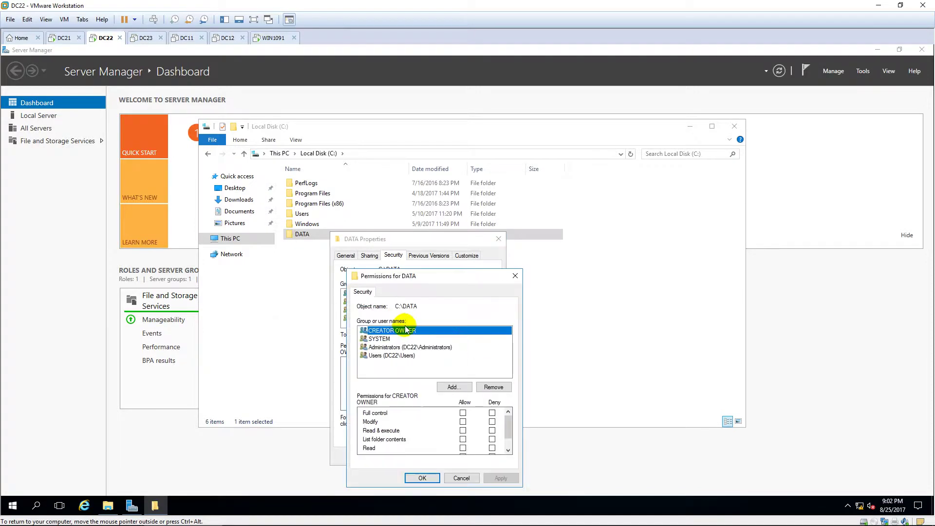
left_click(392, 356)
left_click(462, 413)
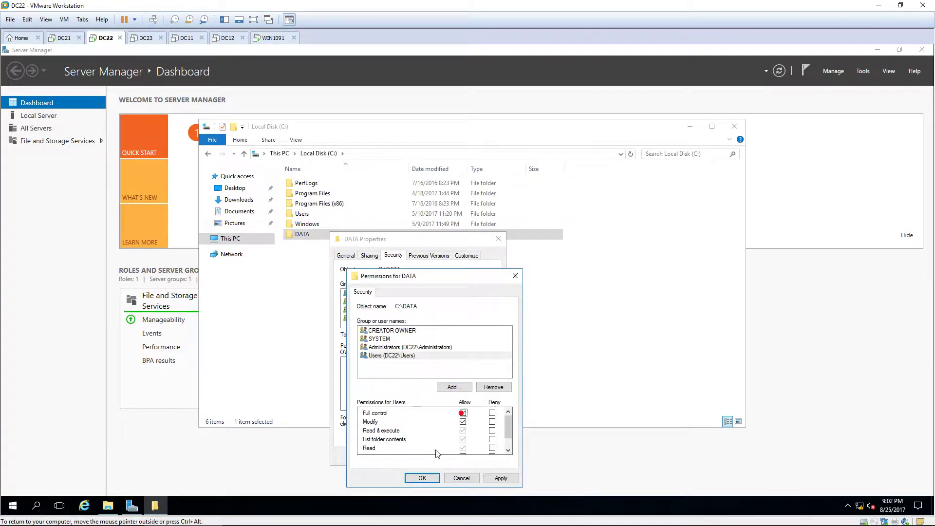
left_click(422, 479)
left_click(404, 458)
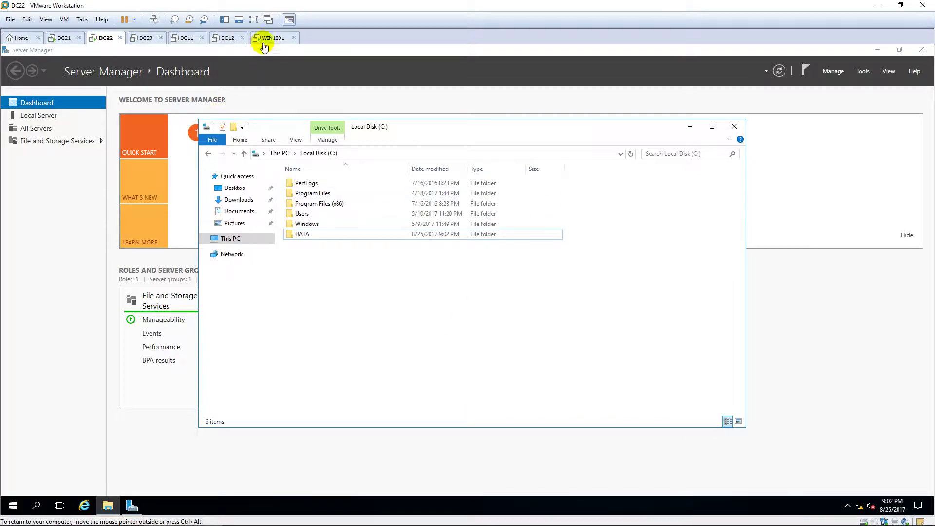
Step: Switch to the WIN1091 client and sign in with the account password
left_click(273, 37)
left_click(443, 295)
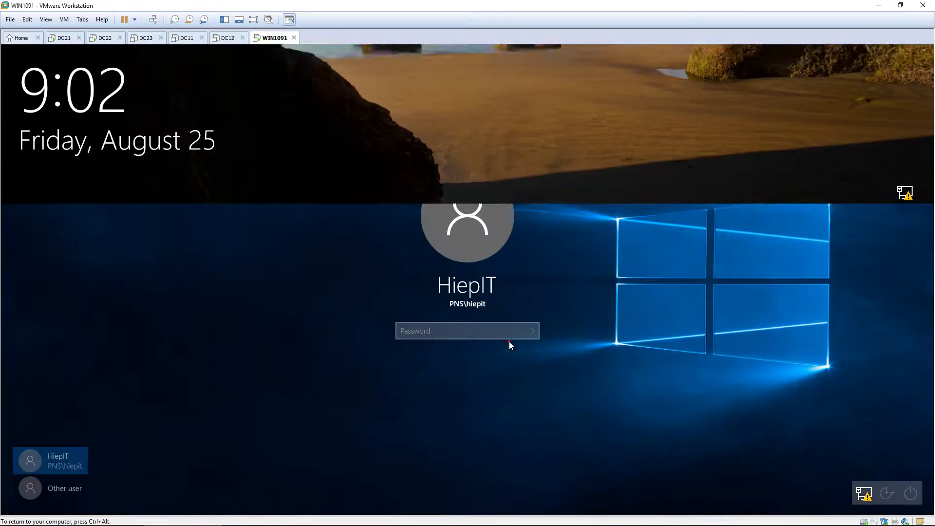
type("P@ssw0rd")
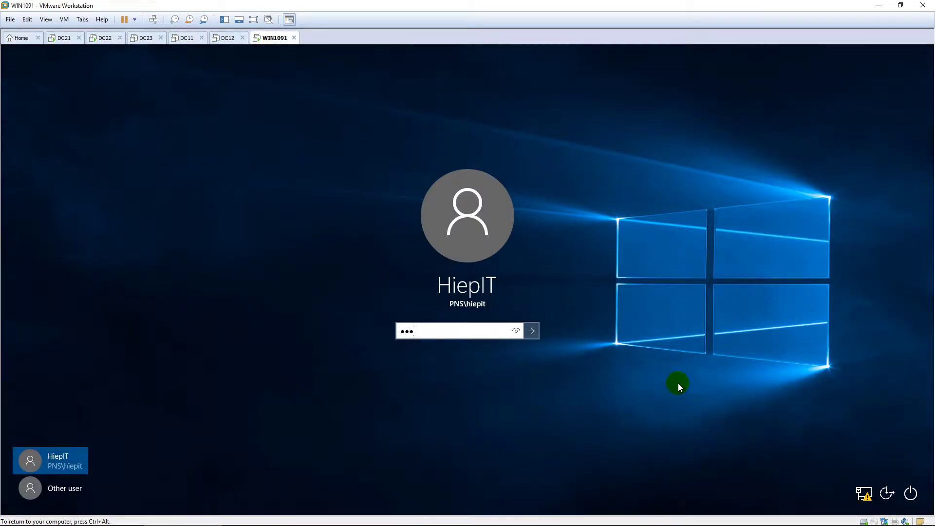
key("Return")
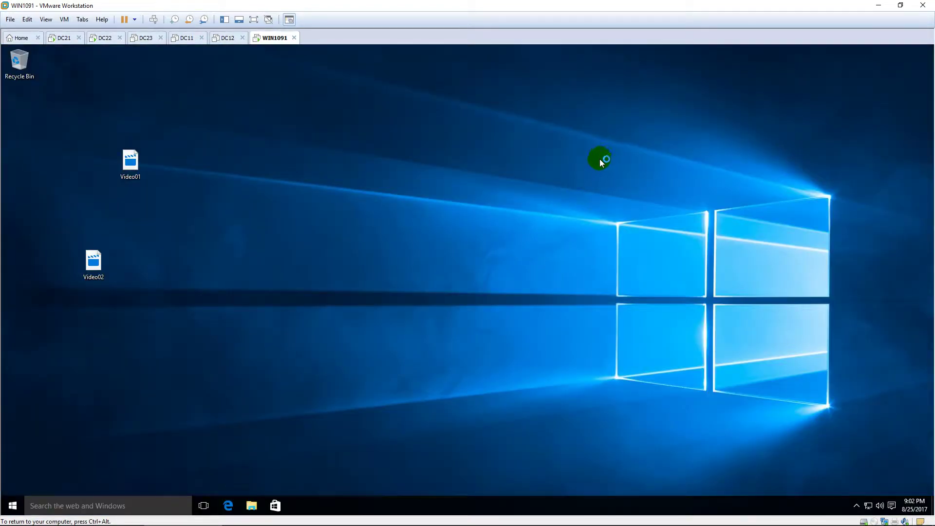
Step: Refresh the client desktop twice
right_click(434, 182)
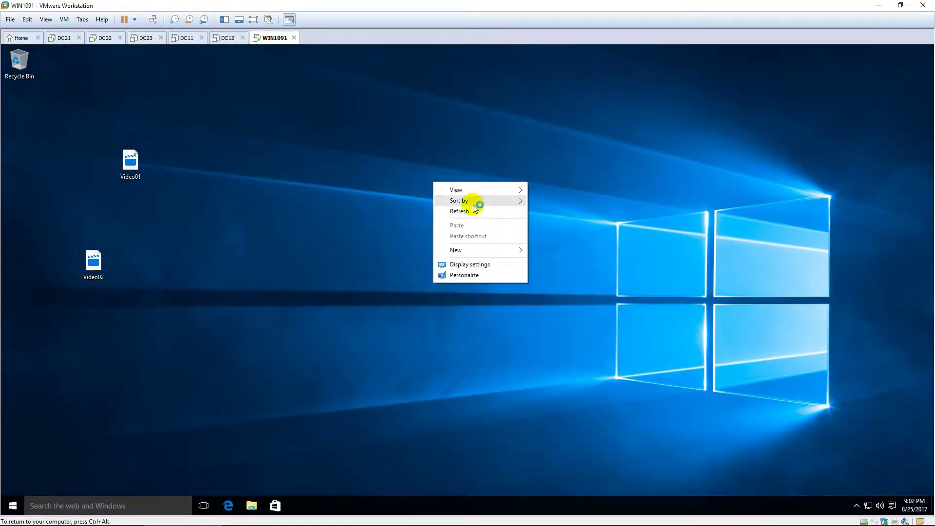
left_click(475, 209)
right_click(442, 191)
left_click(476, 221)
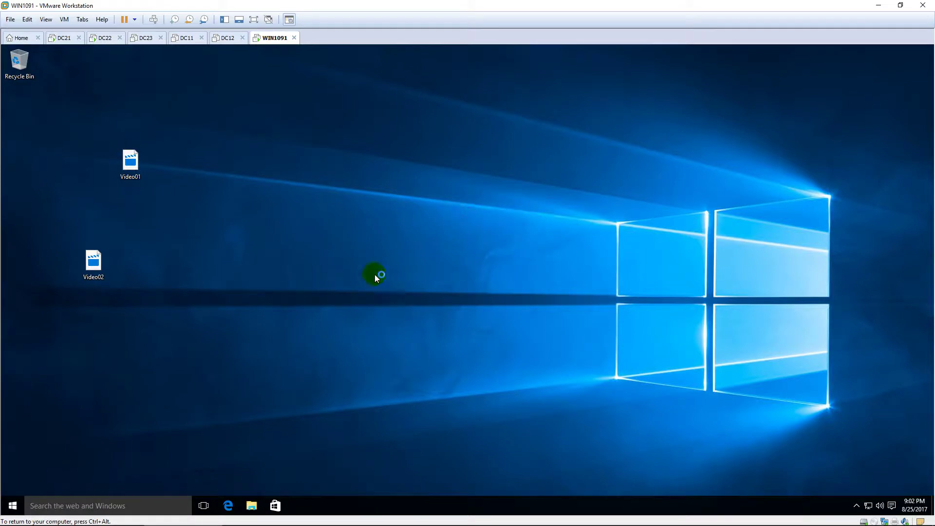
Step: Enter the network path \\10.0.0.22 in the Run prompt
right_click(13, 506)
left_click(66, 469)
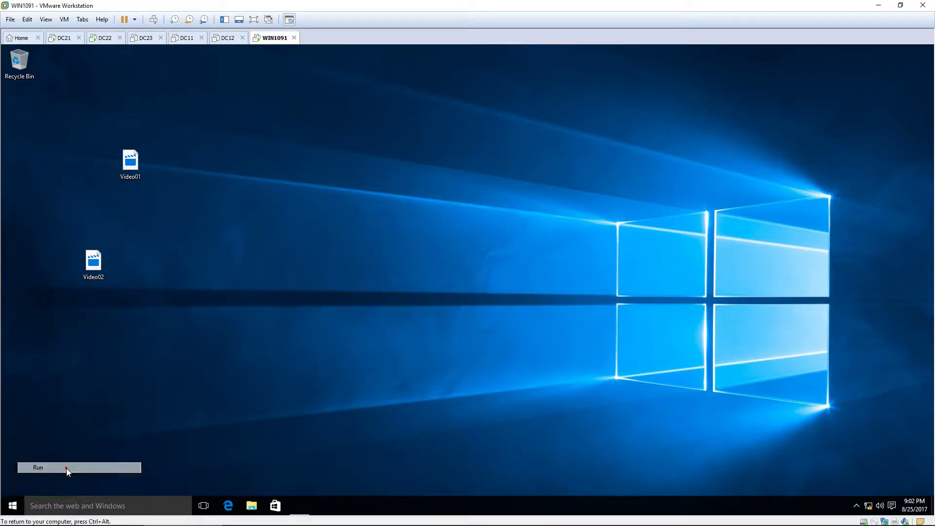
type("\\\\")
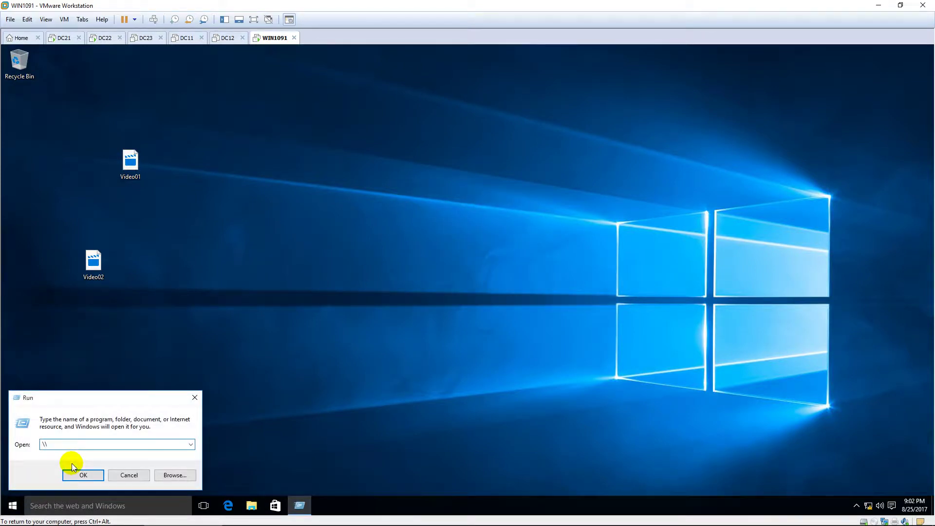
type("10.0.0.")
key("ctrl+a")
left_click(109, 445)
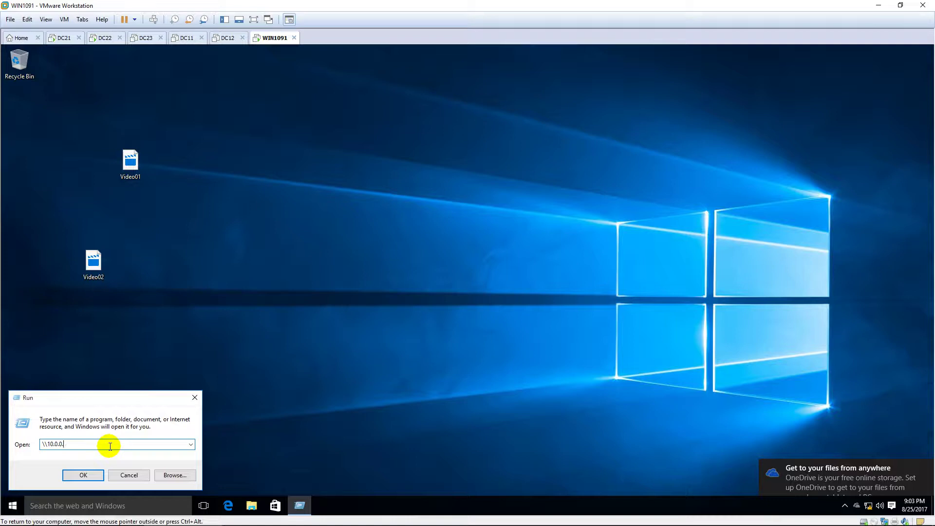
type("22")
key("Return")
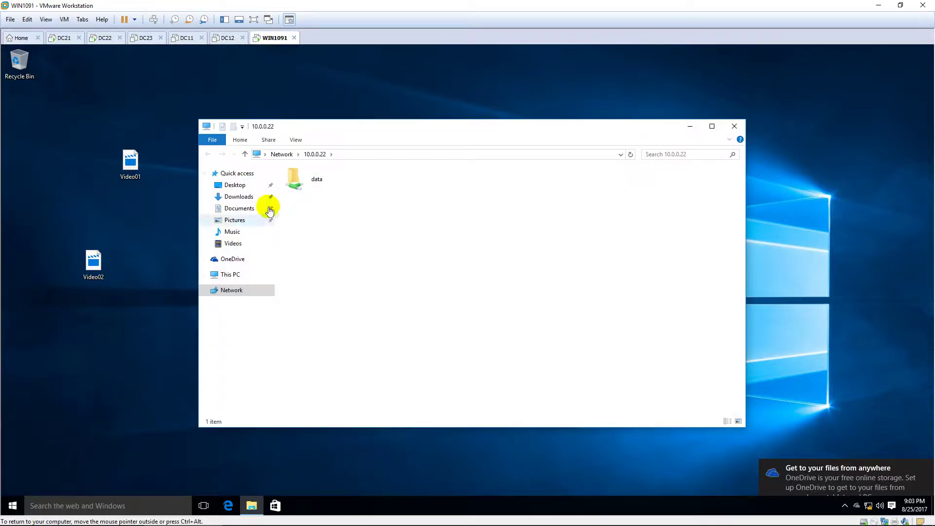
double_click(345, 180)
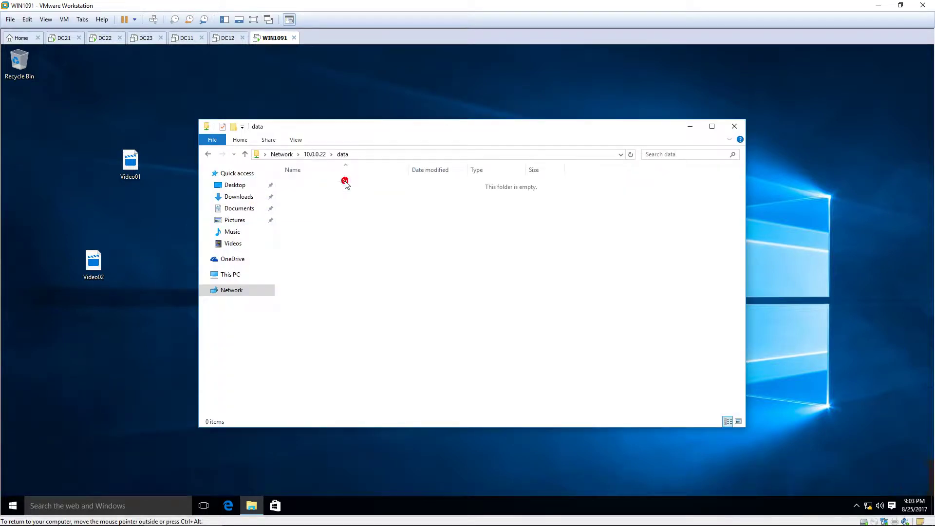
left_click(137, 165)
right_click(137, 165)
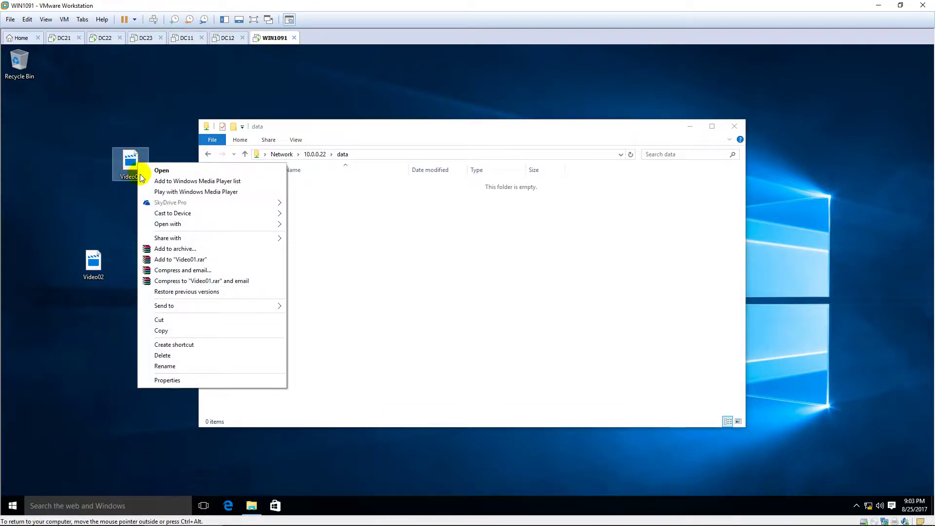
left_click(170, 330)
left_click(376, 270)
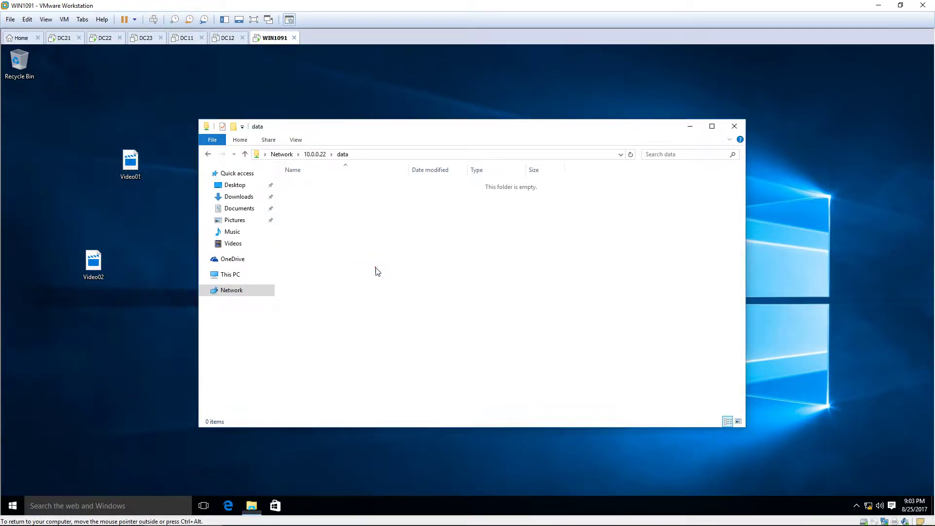
right_click(372, 250)
left_click(394, 316)
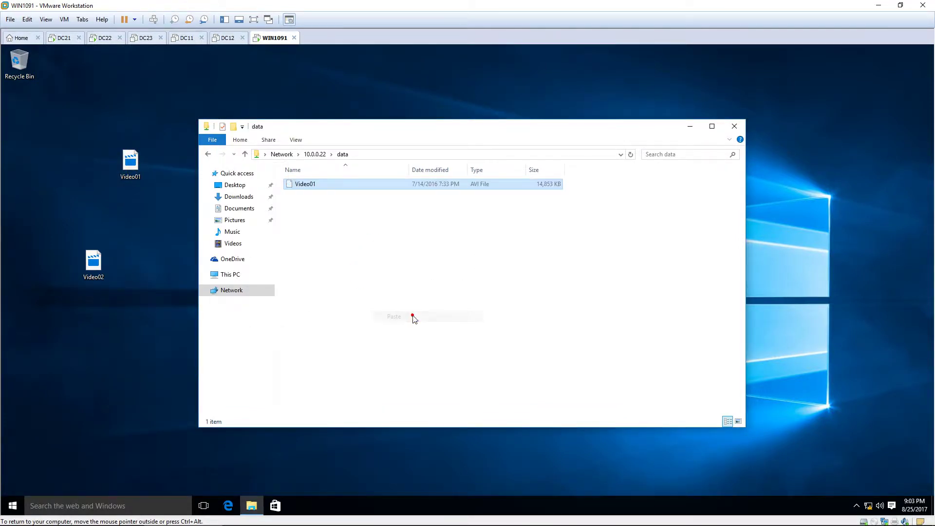
right_click(141, 165)
left_click(180, 379)
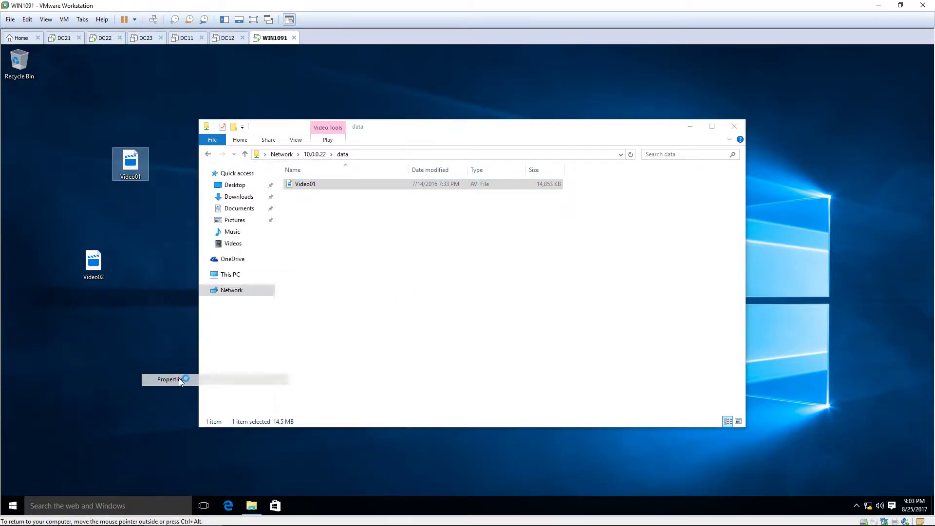
left_click_drag(224, 226, 190, 225)
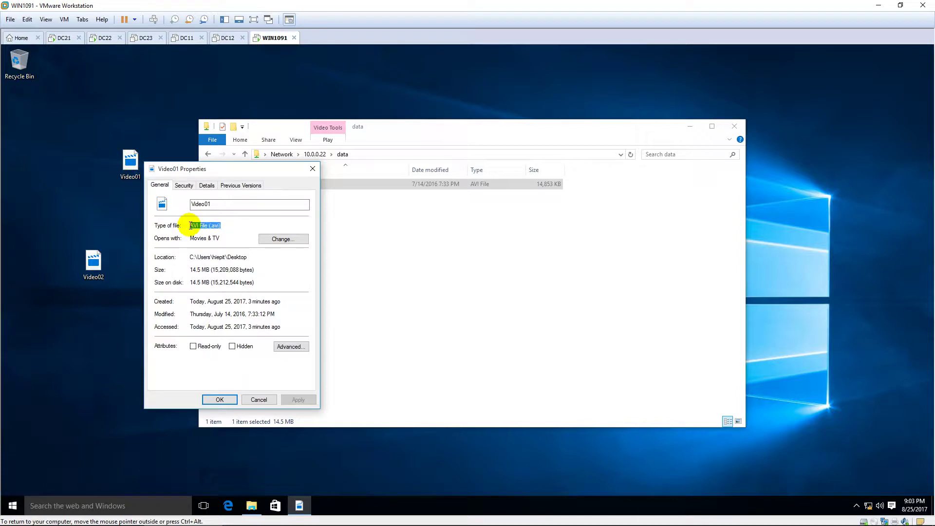
left_click(220, 400)
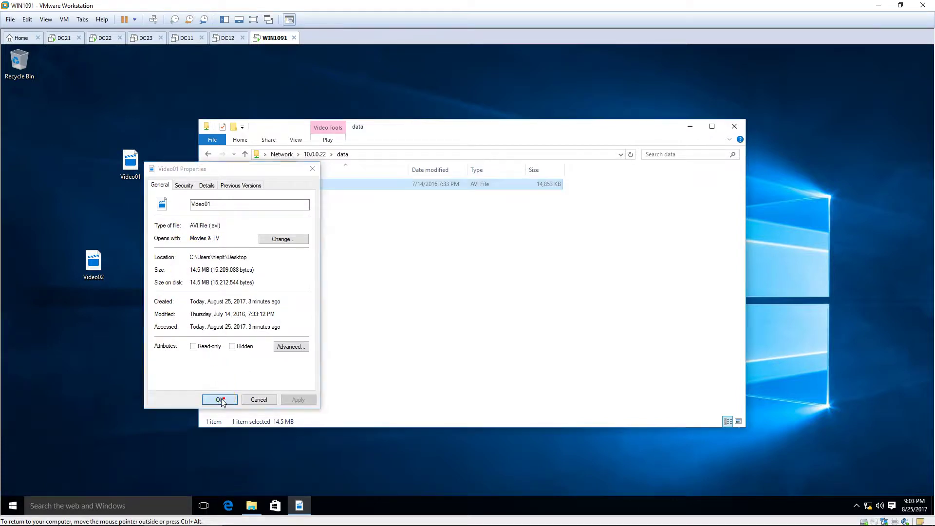
left_click(109, 266)
right_click(103, 262)
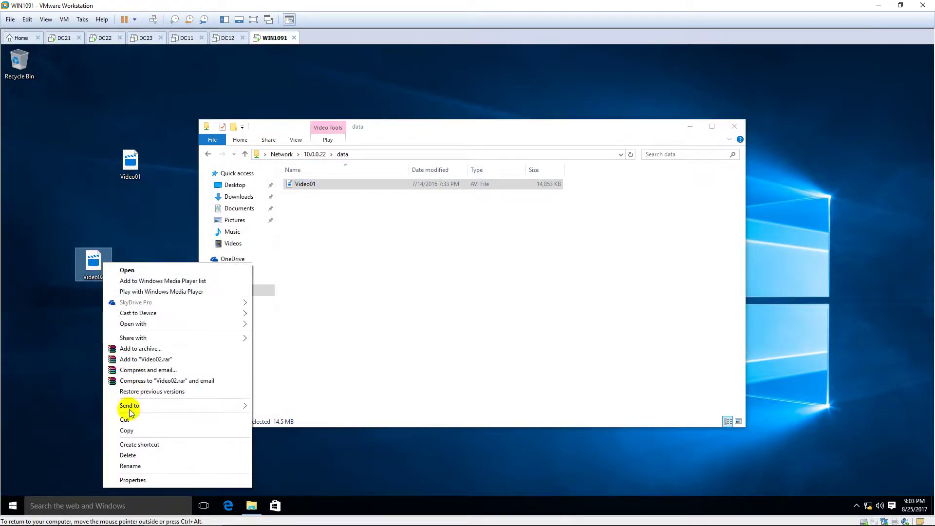
left_click(131, 480)
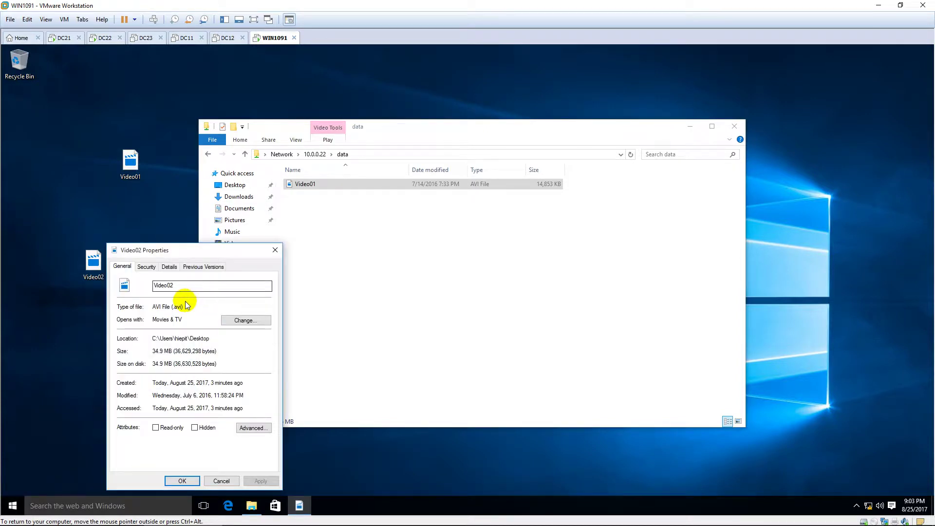
double_click(183, 304)
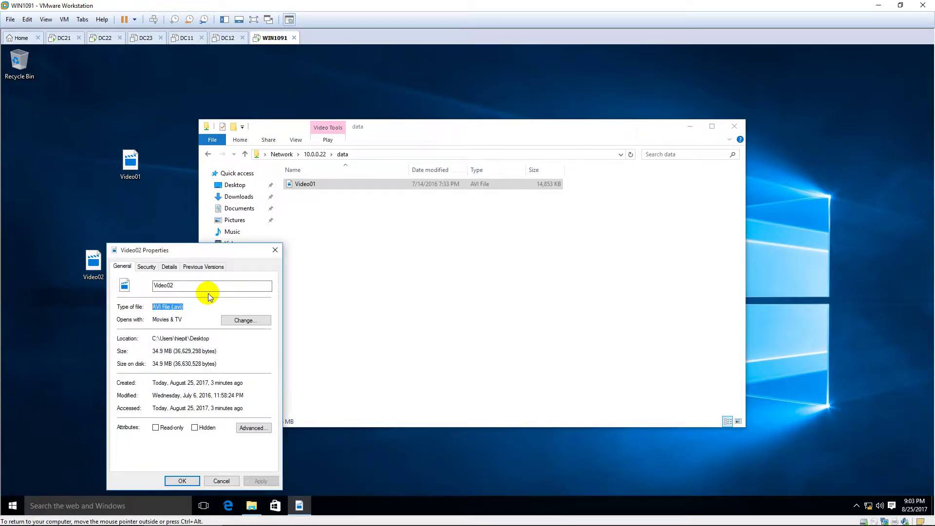
left_click(182, 481)
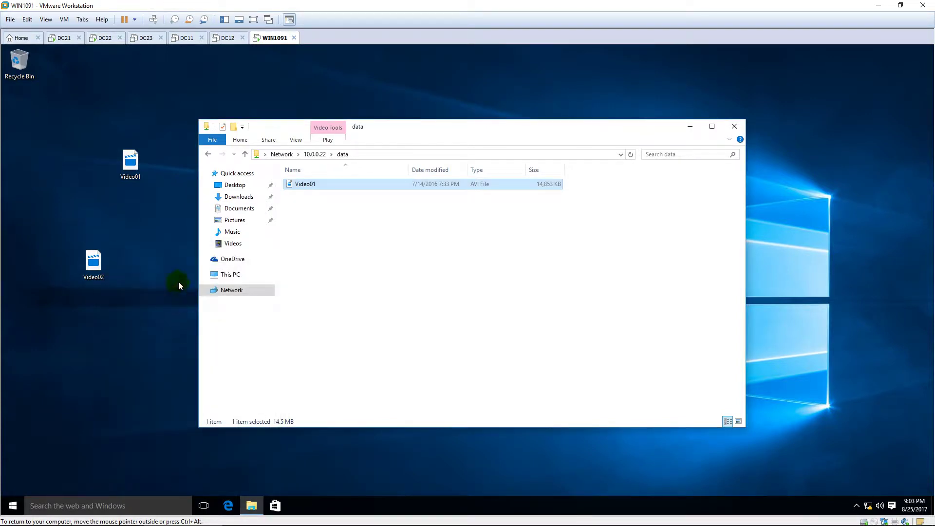
left_click(374, 259)
left_click(326, 187)
Step: On DC22, check the DATA folder holding Video01 and move the Explorer window aside
left_click(110, 44)
double_click(366, 235)
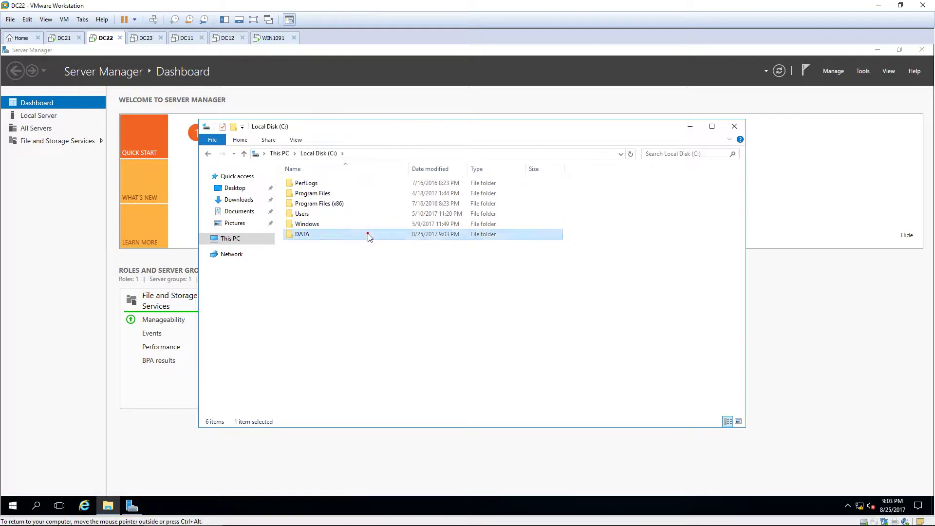
left_click(317, 183)
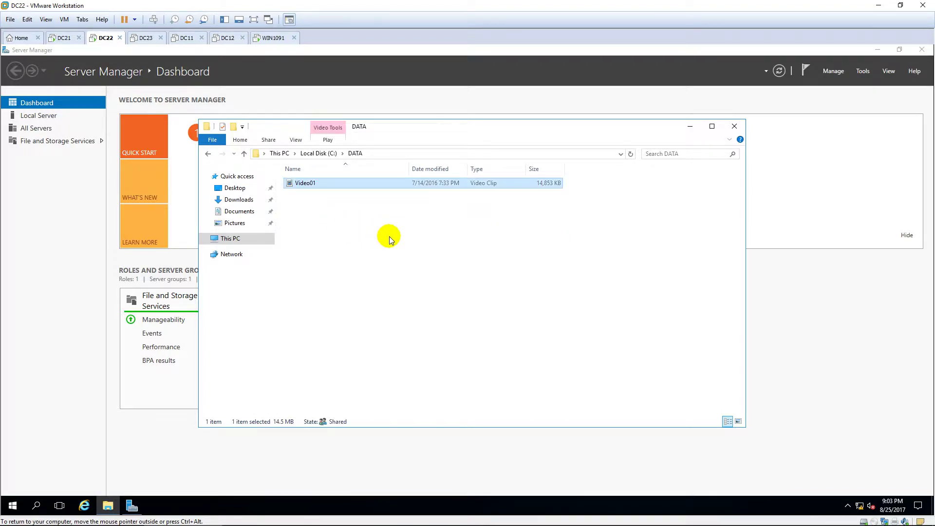
key("BackSpace")
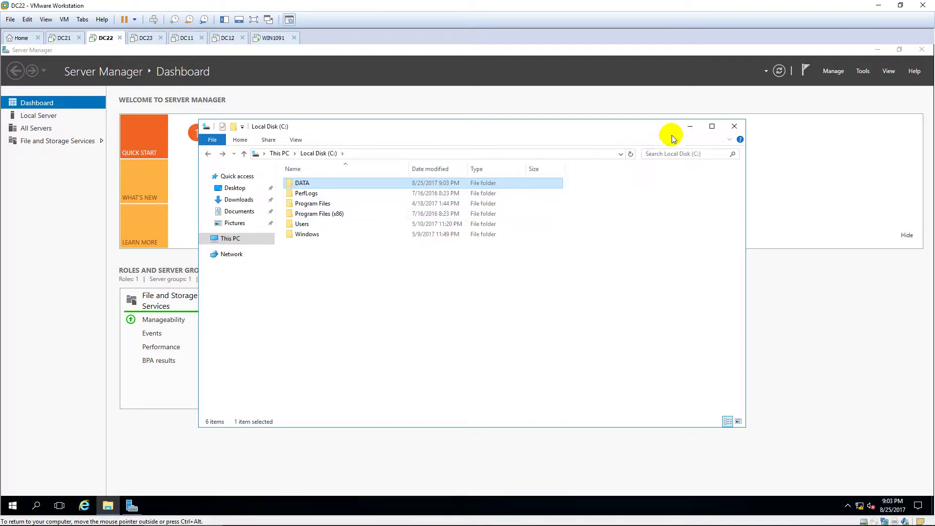
left_click(688, 128)
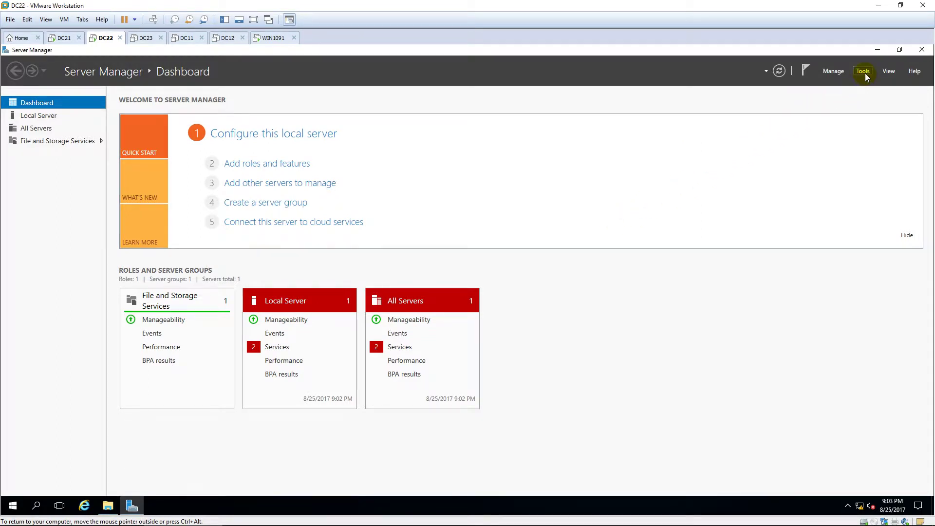
Step: In Add Roles and Features for DC22, select File Server Resource Manager with its required features
left_click(833, 71)
left_click(845, 84)
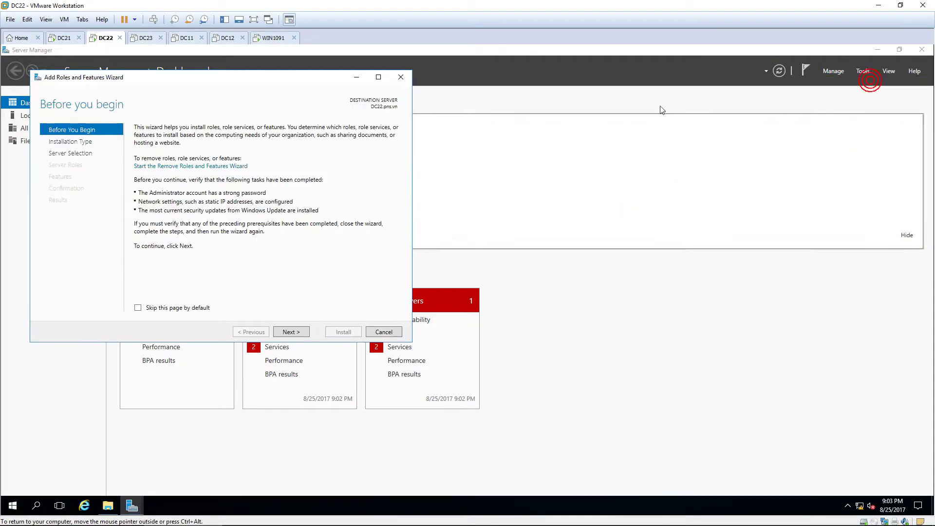
left_click(379, 77)
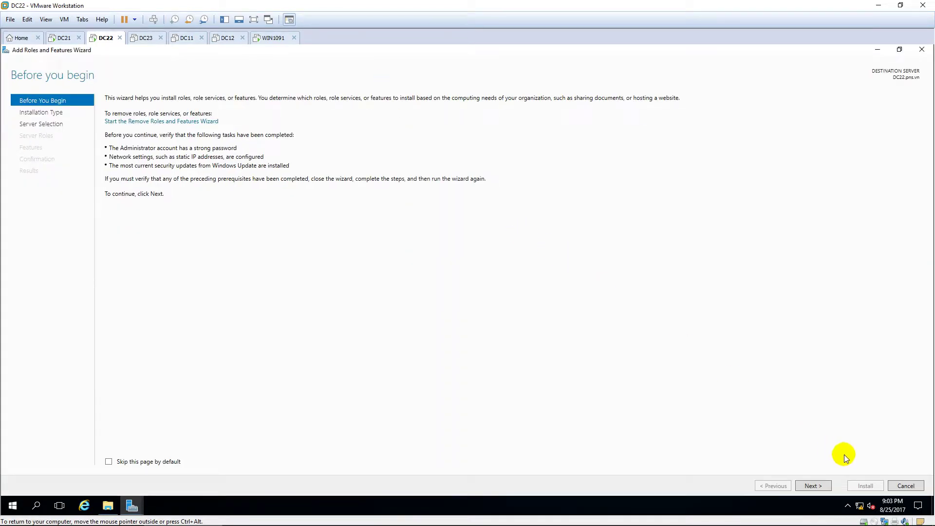
left_click(825, 488)
left_click(826, 487)
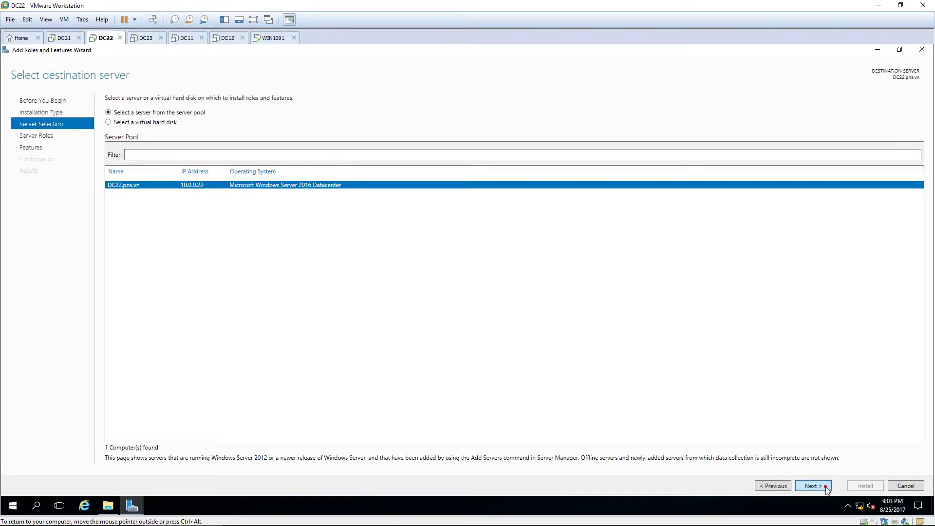
left_click(826, 487)
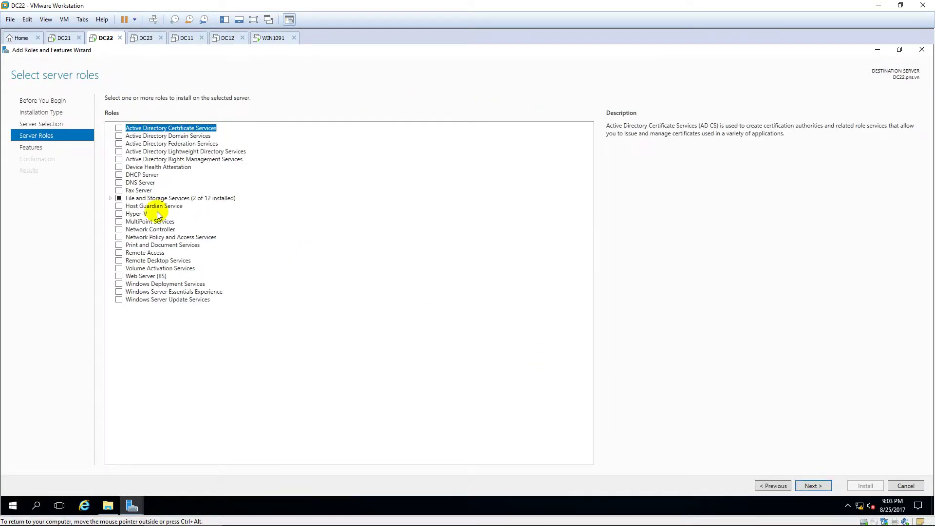
left_click(110, 198)
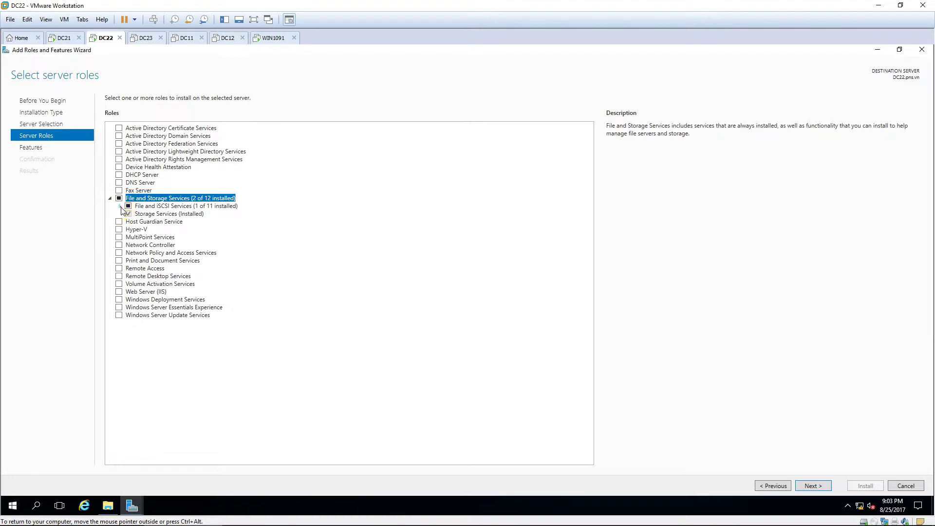
left_click(120, 206)
left_click(139, 253)
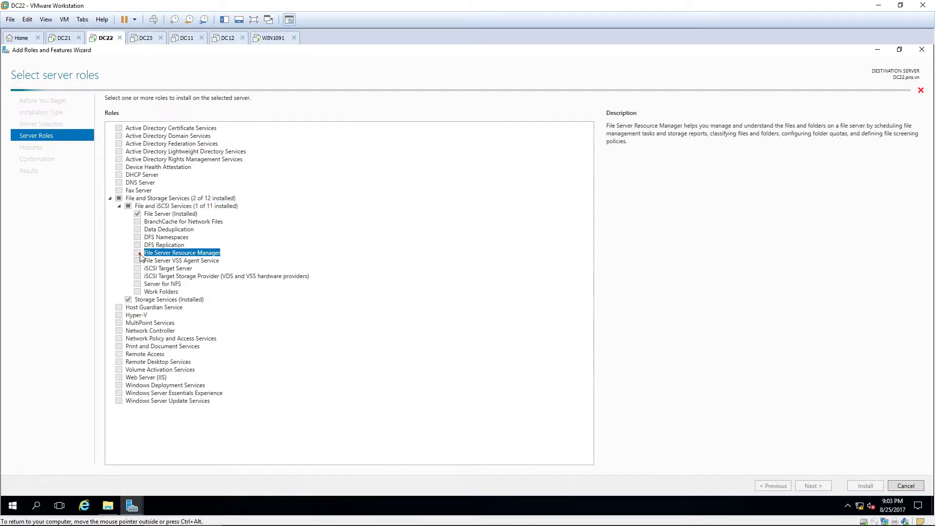
left_click(497, 355)
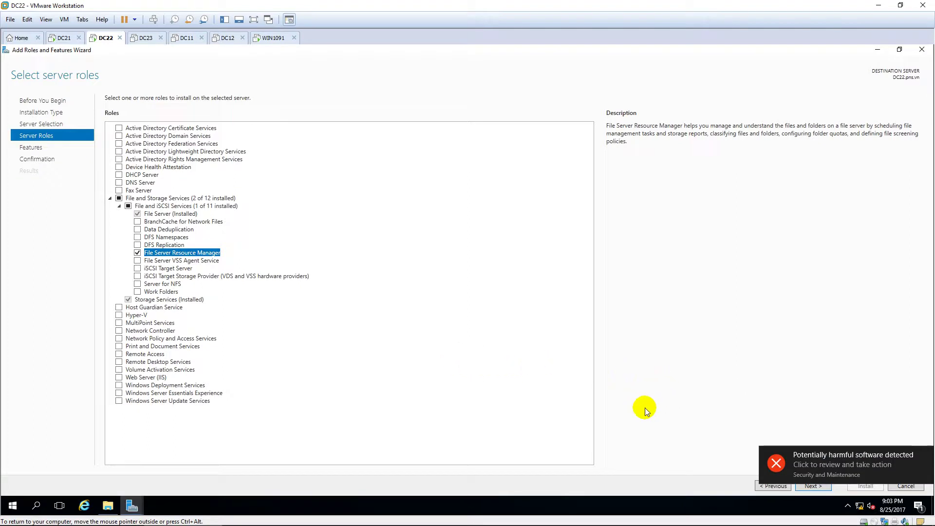
Step: Install File Server Resource Manager and close the wizard once it succeeds
left_click(927, 458)
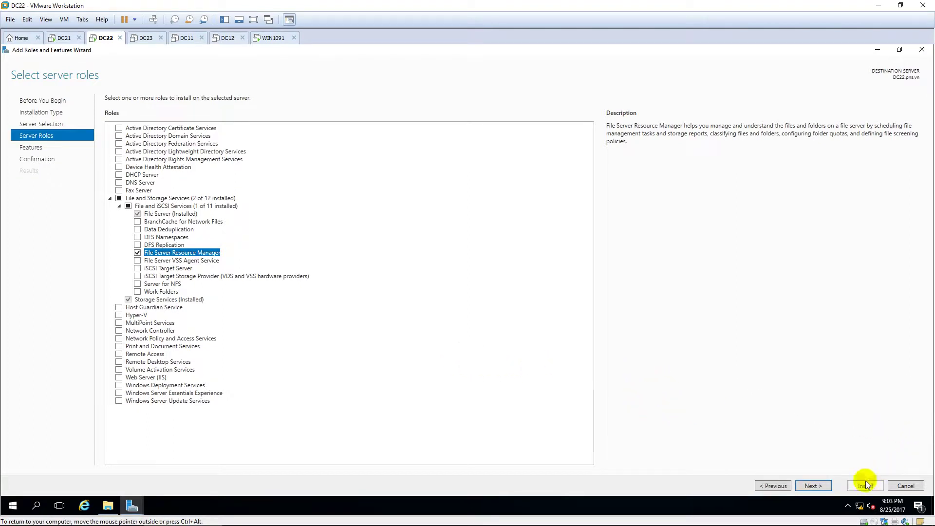
left_click(813, 486)
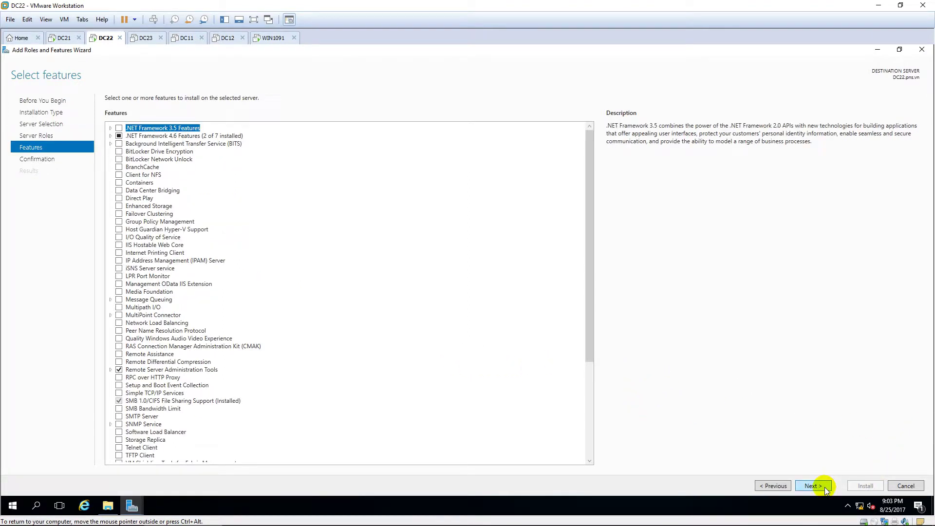
left_click(812, 486)
left_click(862, 486)
left_click(862, 488)
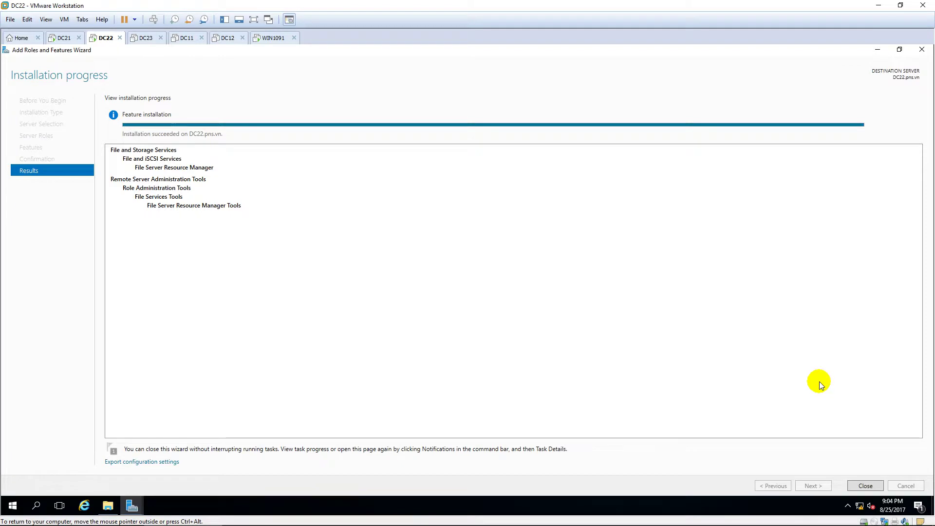
left_click(865, 485)
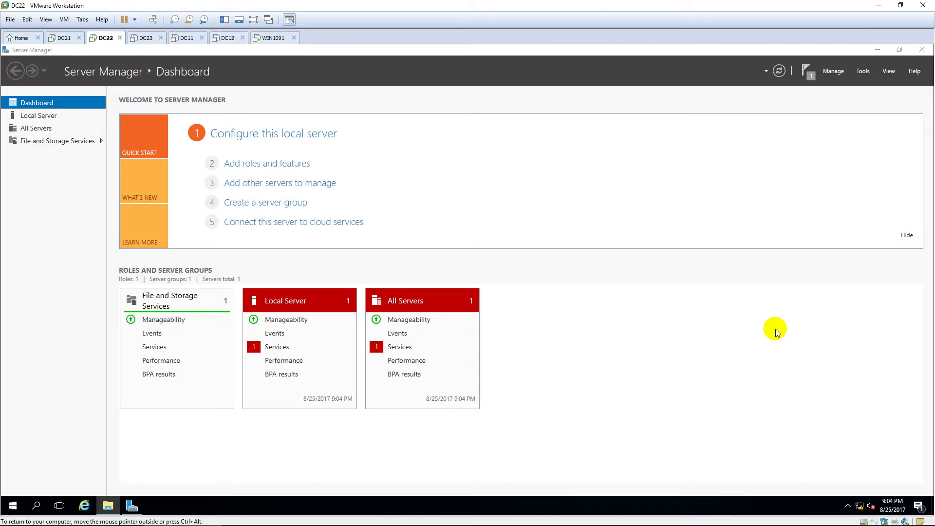
Step: Launch File Server Resource Manager and show File Screening Management's File Screen Templates
left_click(863, 72)
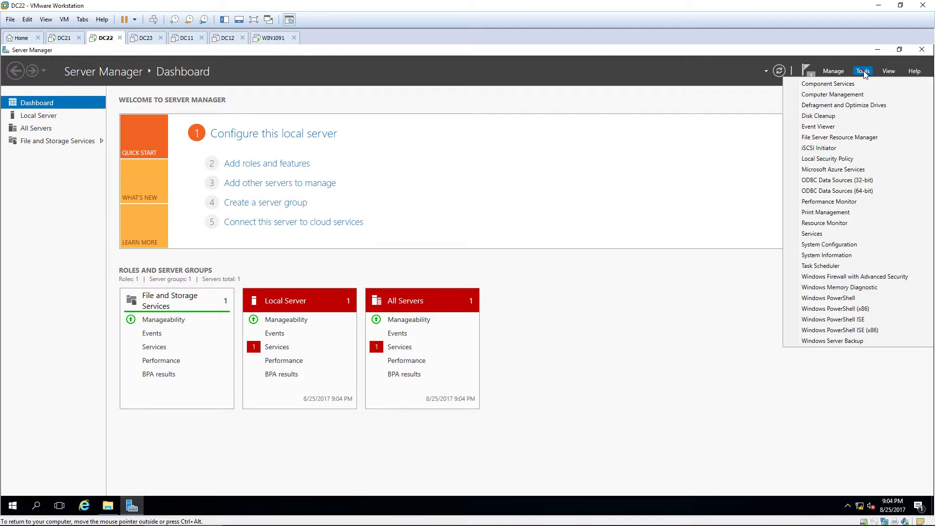
left_click(851, 137)
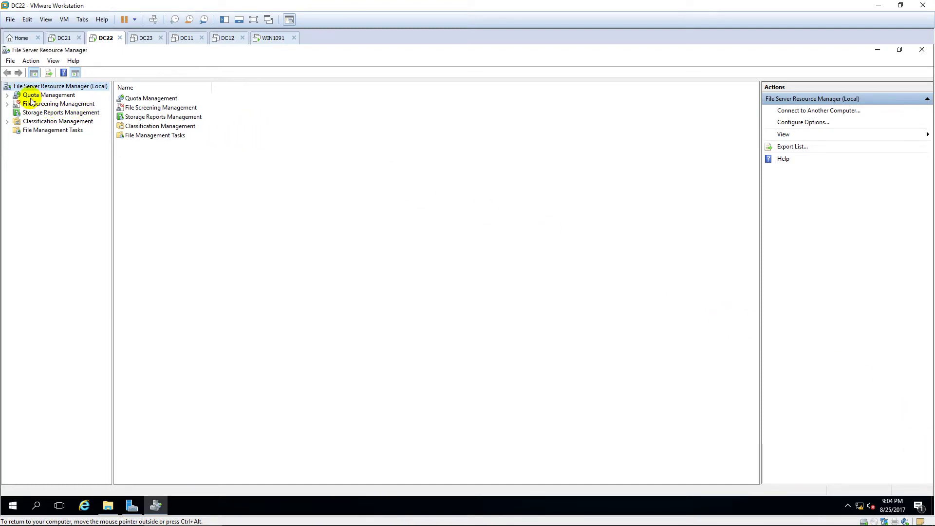
left_click(7, 95)
left_click(7, 122)
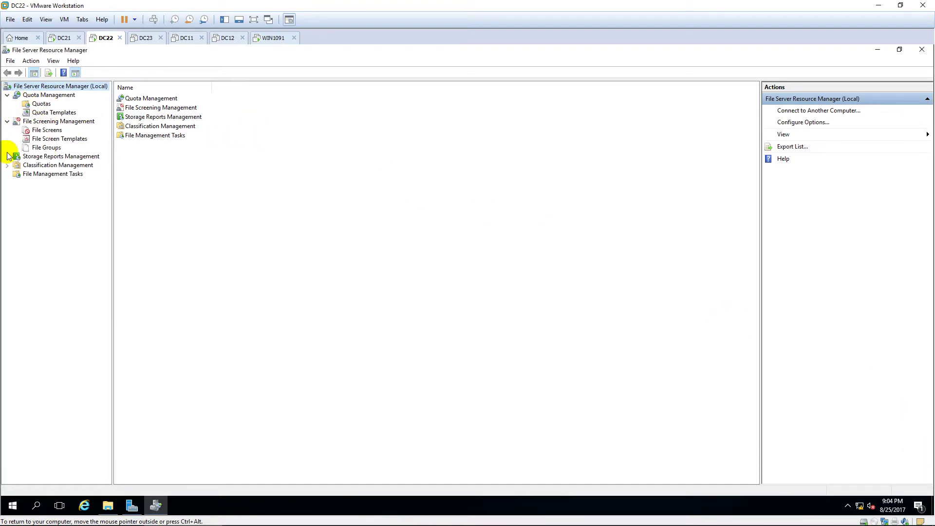
left_click(48, 130)
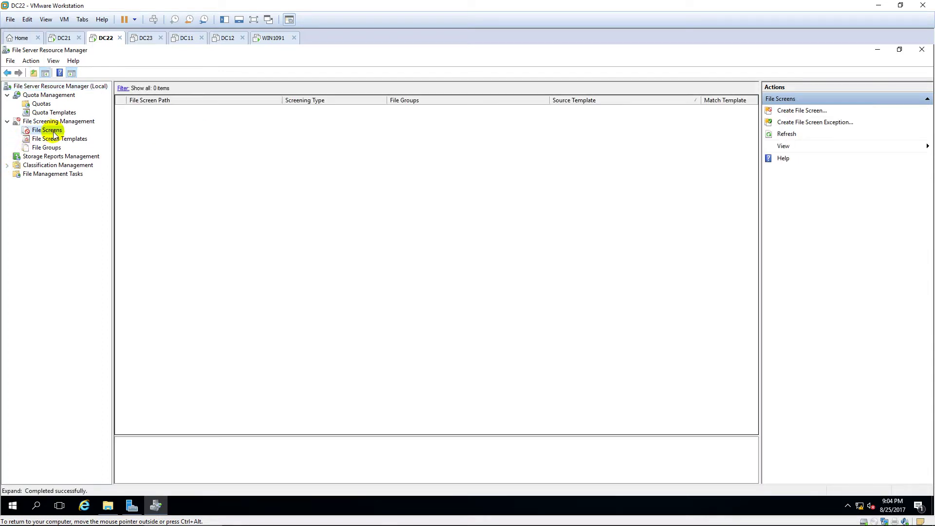
left_click(54, 138)
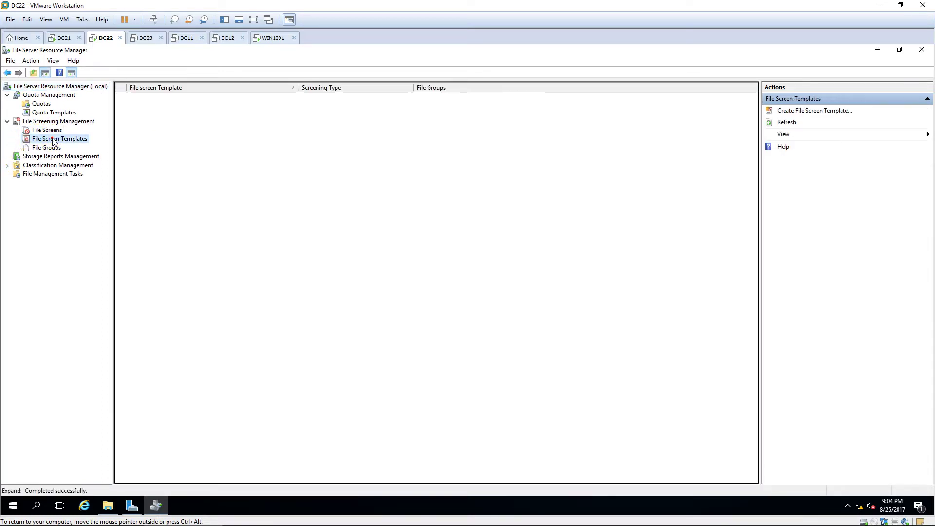
Step: Review the Block Audio and Video Files template's properties and close them unchanged
left_click(258, 99)
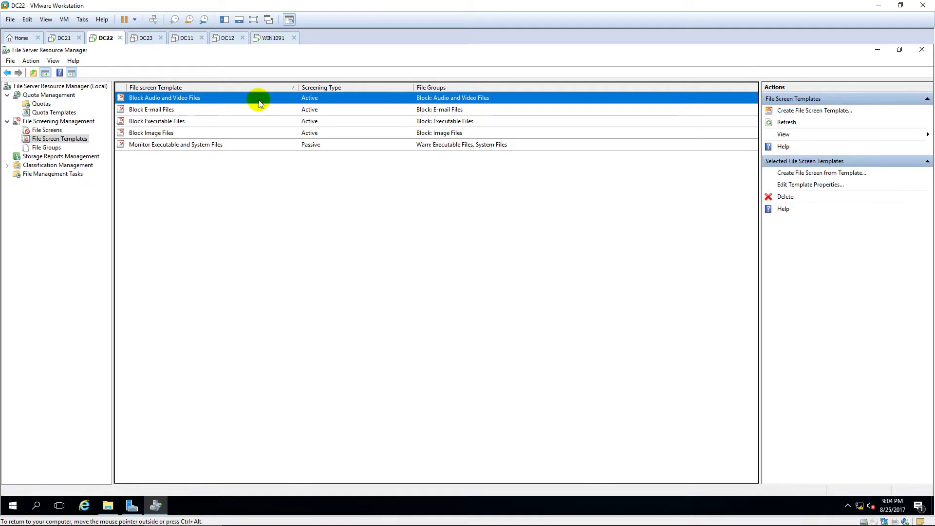
double_click(259, 99)
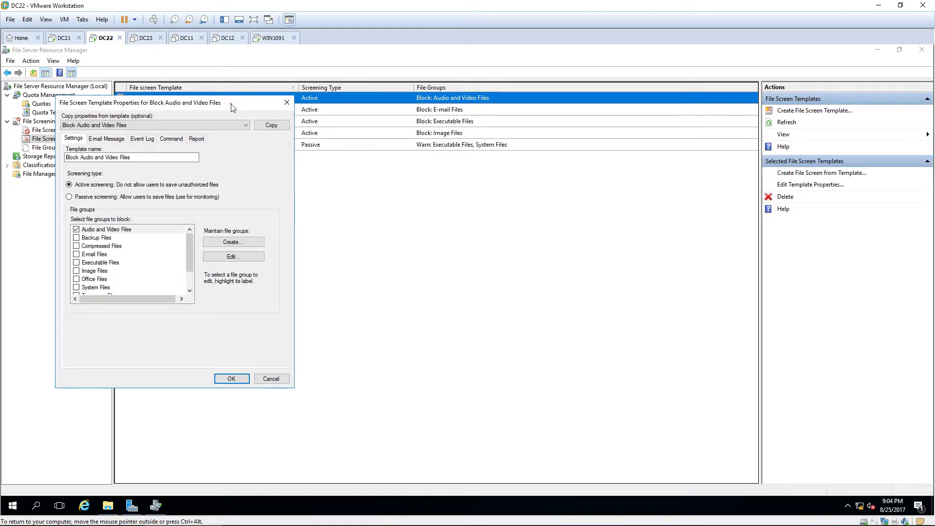
left_click_drag(230, 102, 484, 184)
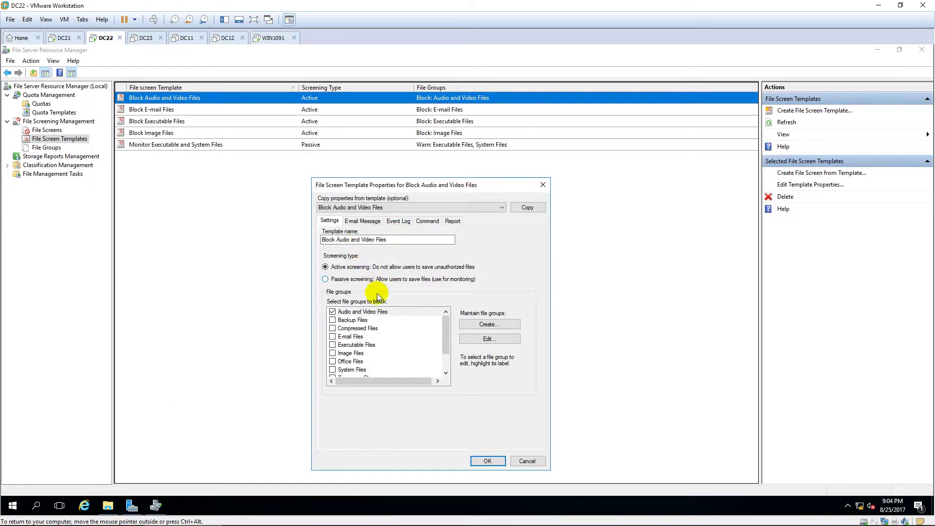
scroll(408, 335, "down", 2)
scroll(408, 335, "up", 2)
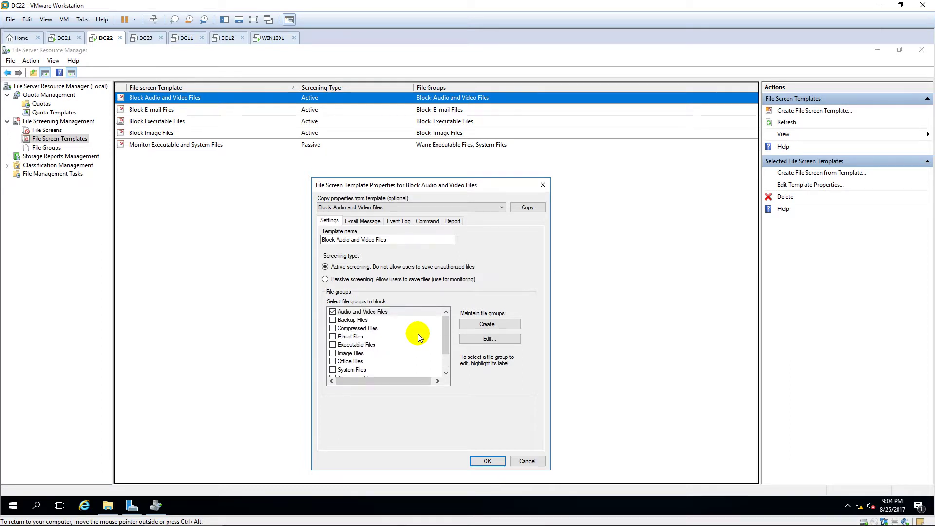
left_click(426, 207)
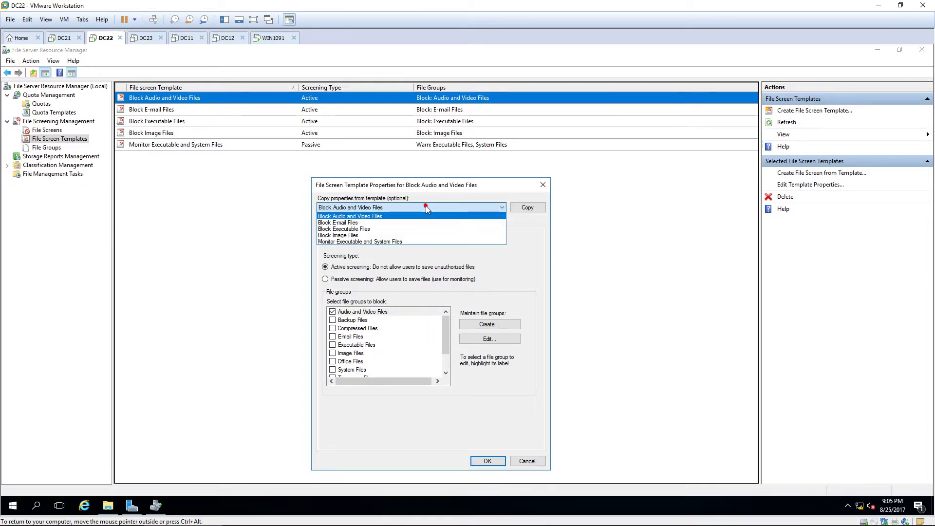
left_click(426, 206)
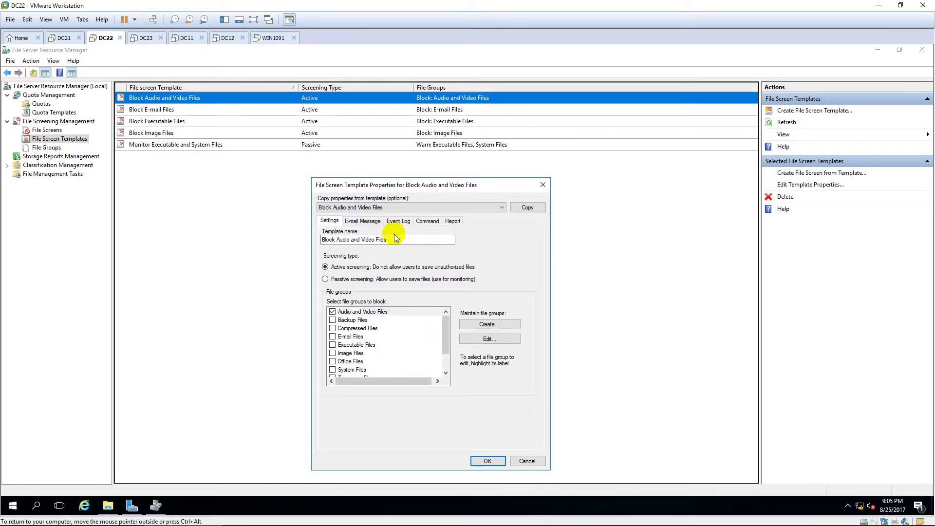
left_click(416, 238)
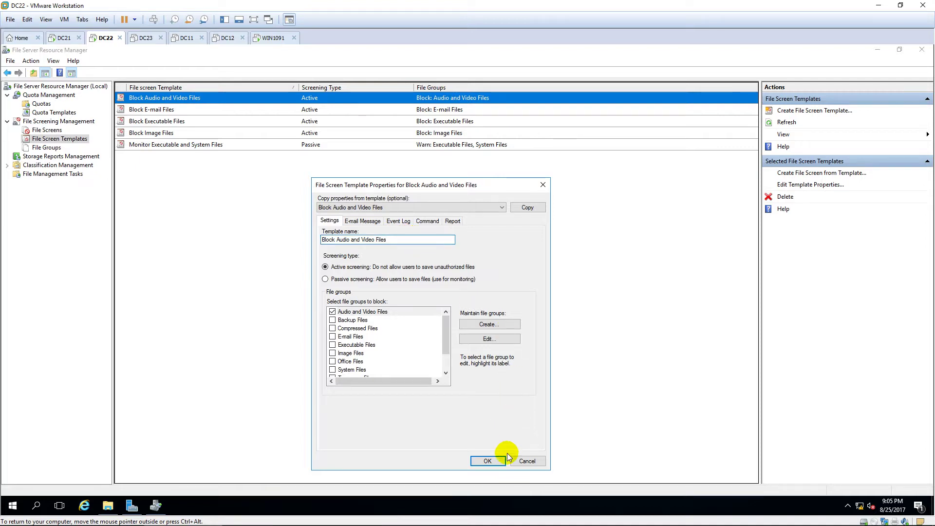
left_click(522, 462)
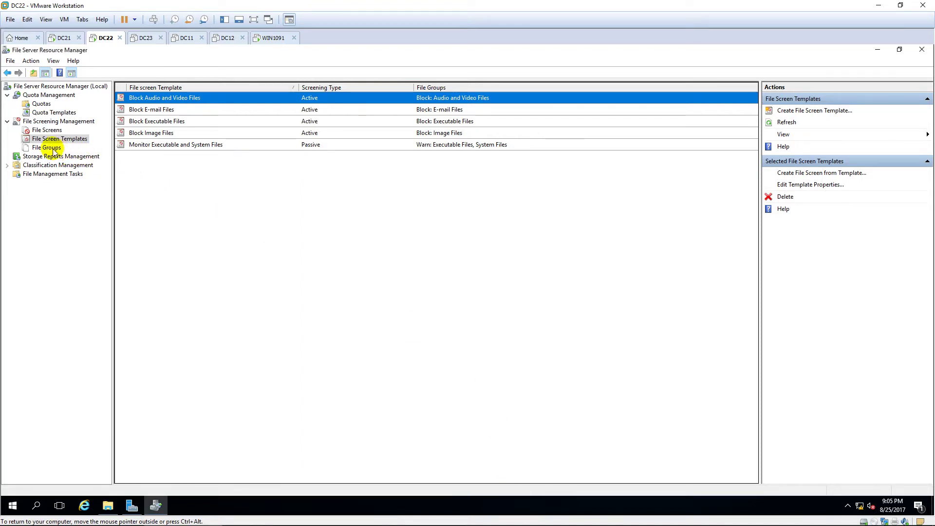
left_click(156, 110)
left_click(160, 121)
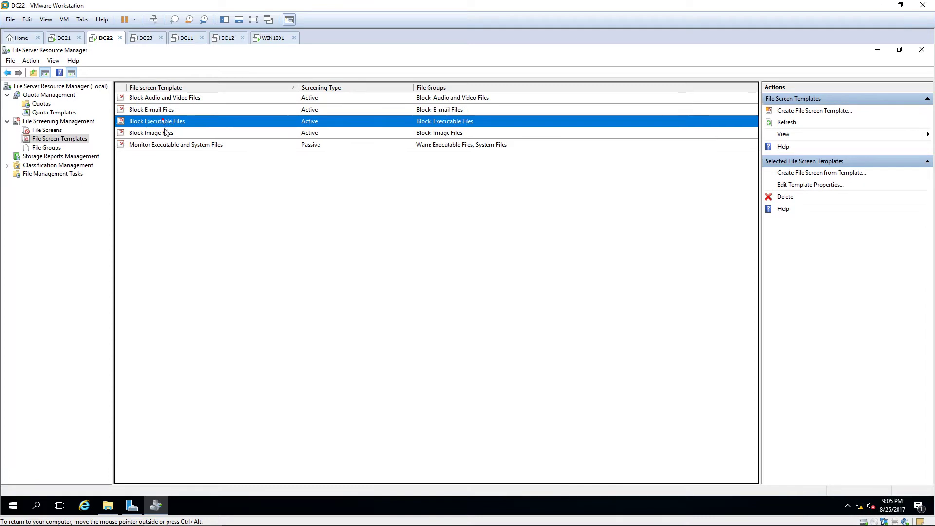
left_click(165, 133)
left_click(161, 144)
left_click(47, 147)
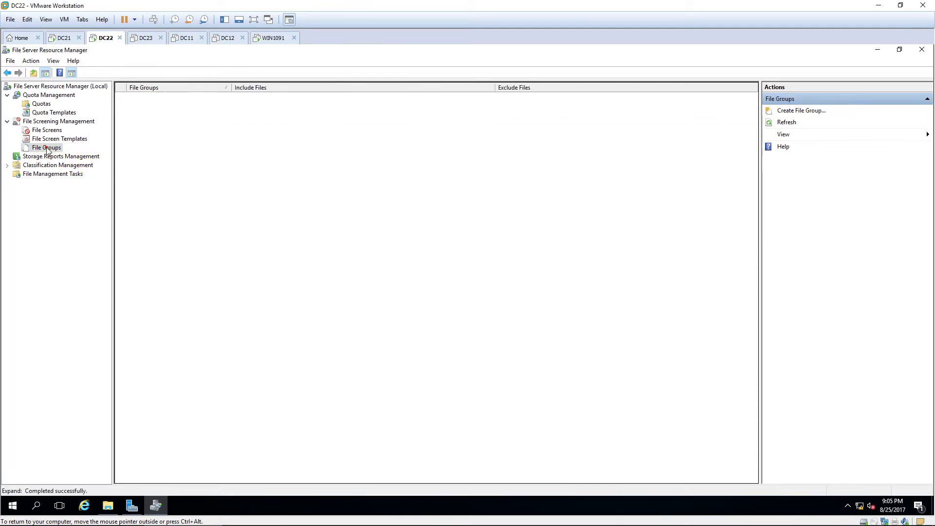
left_click(380, 97)
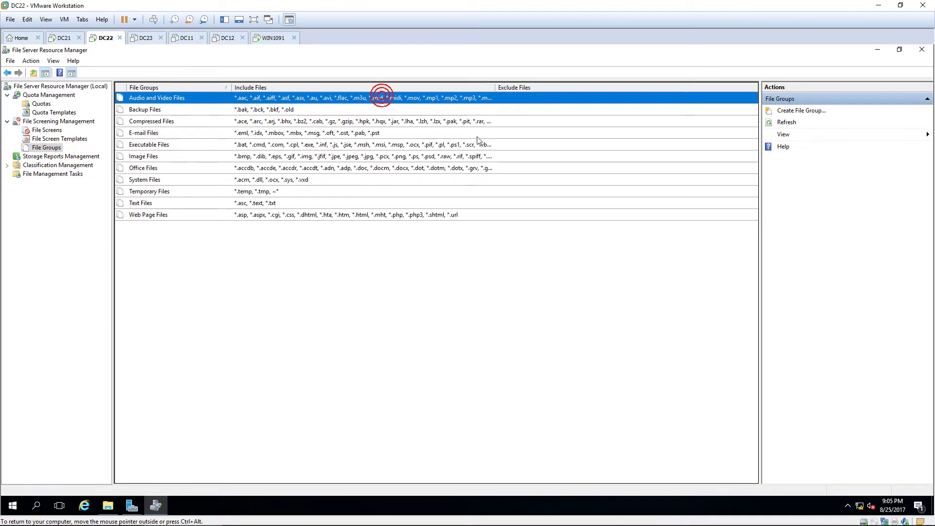
left_click(334, 110)
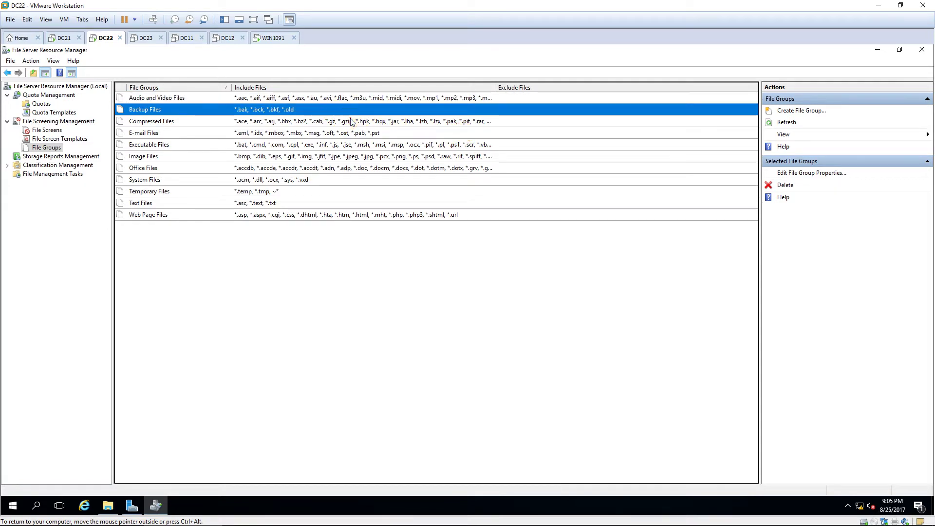
left_click(346, 122)
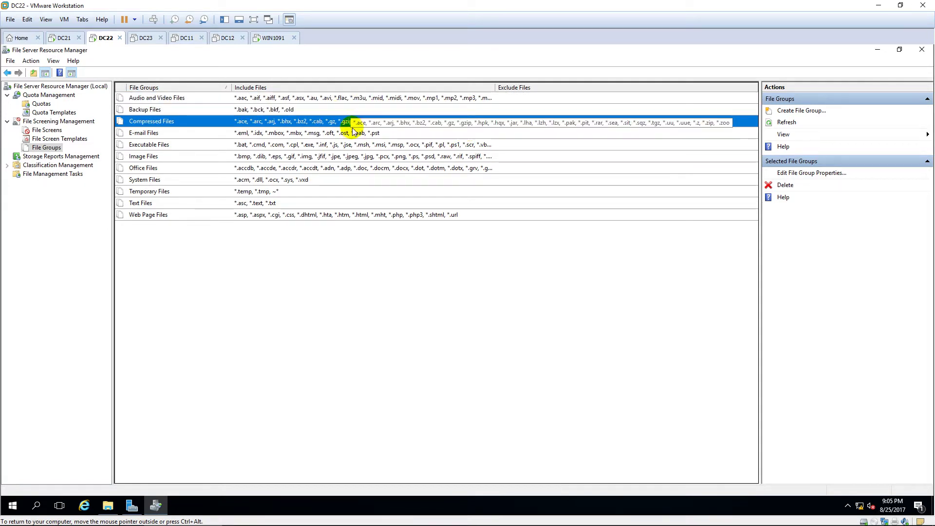
left_click(398, 133)
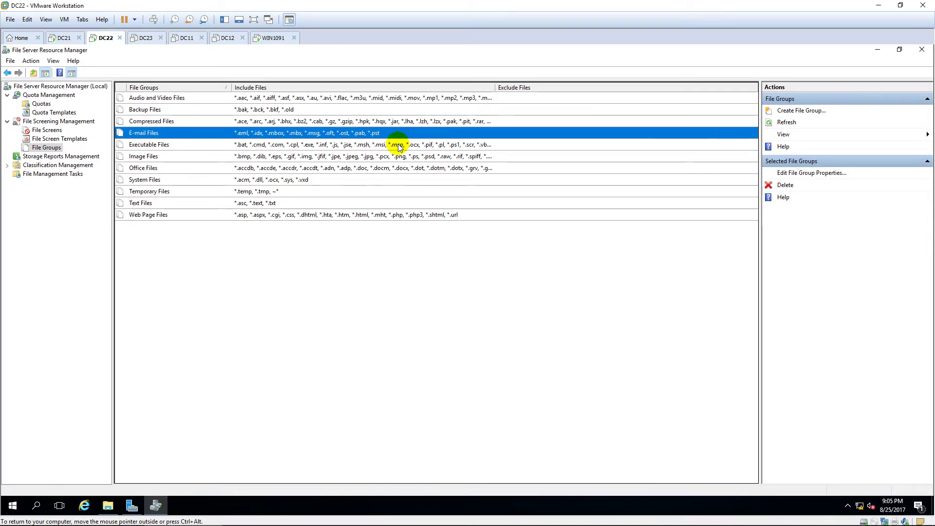
left_click(398, 145)
left_click(393, 159)
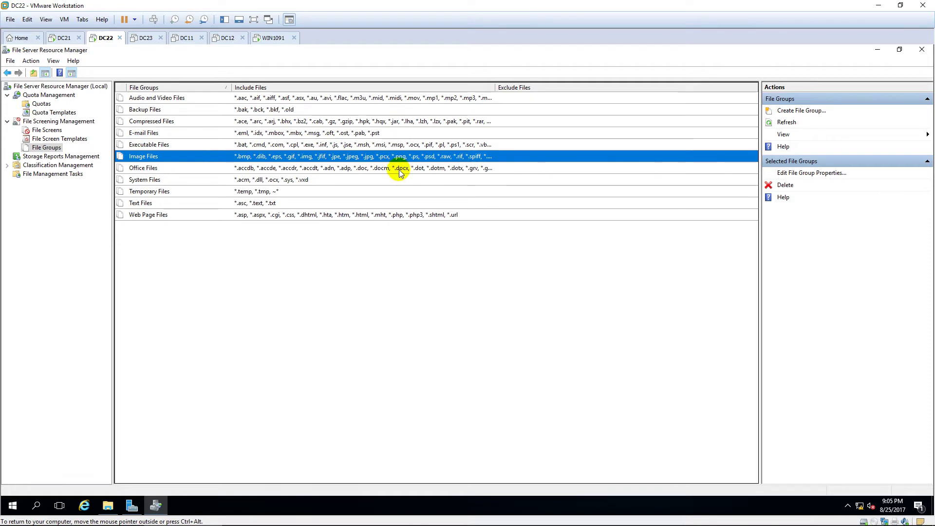
left_click(399, 170)
left_click(396, 181)
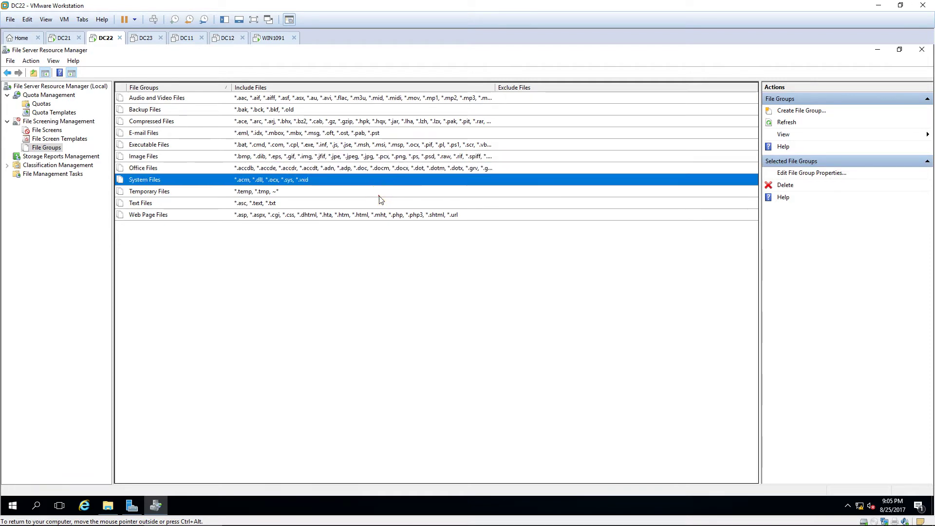
left_click(379, 195)
left_click(373, 200)
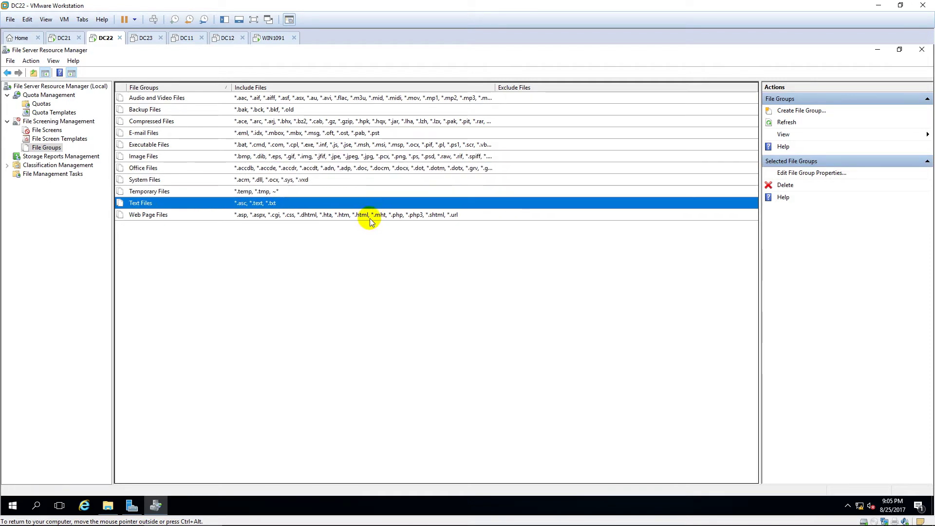
left_click(370, 218)
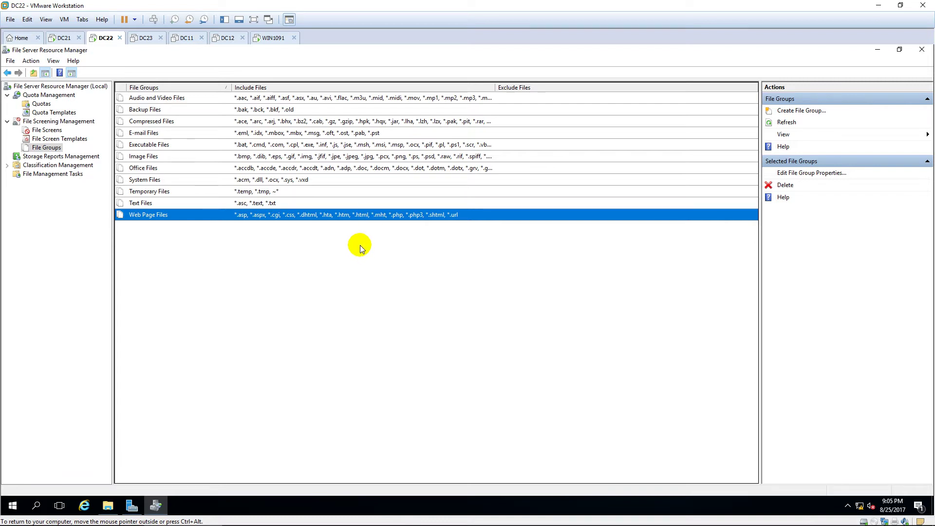
left_click(45, 140)
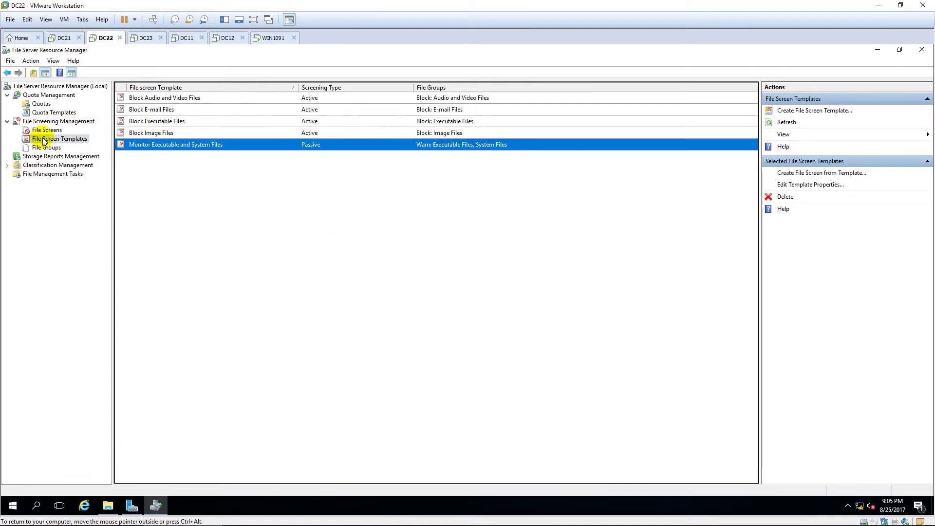
left_click(202, 98)
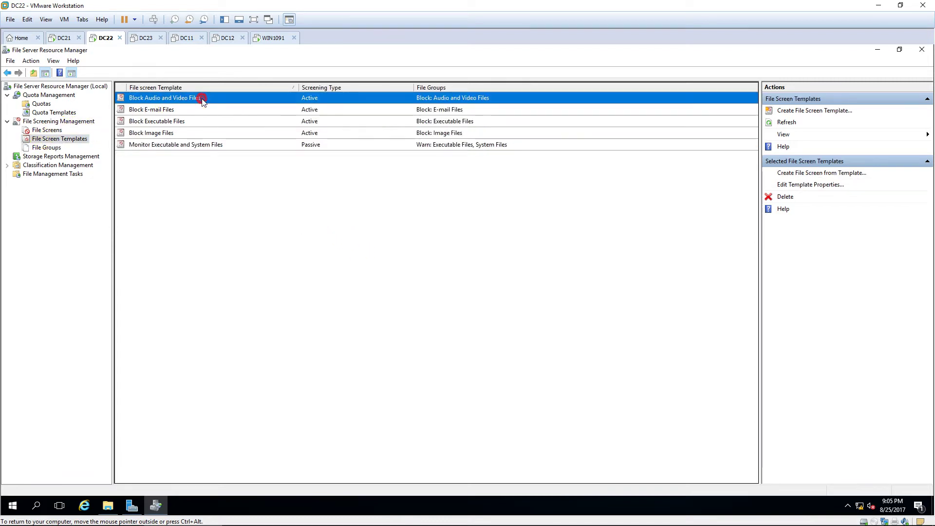
left_click(47, 130)
Step: Create a file screen on C:\DATA using the Block Audio and Video Files template
right_click(51, 130)
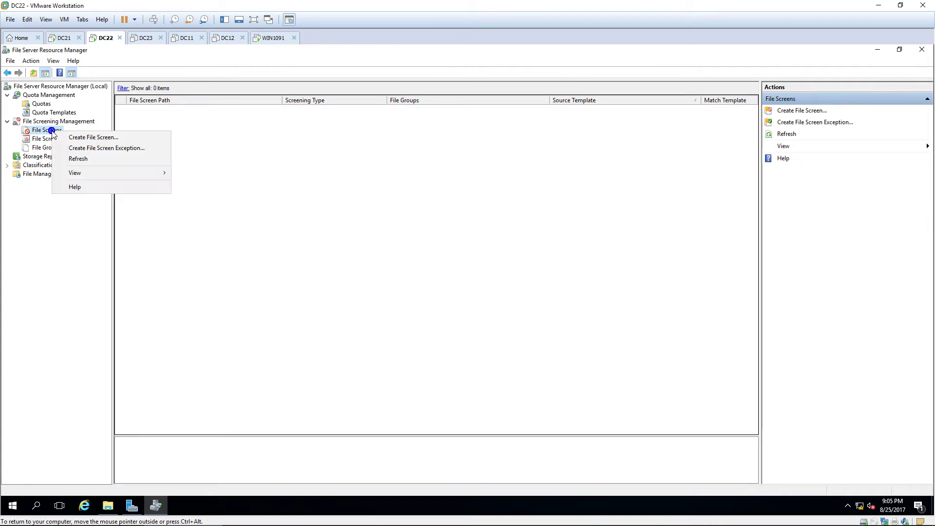
left_click(93, 138)
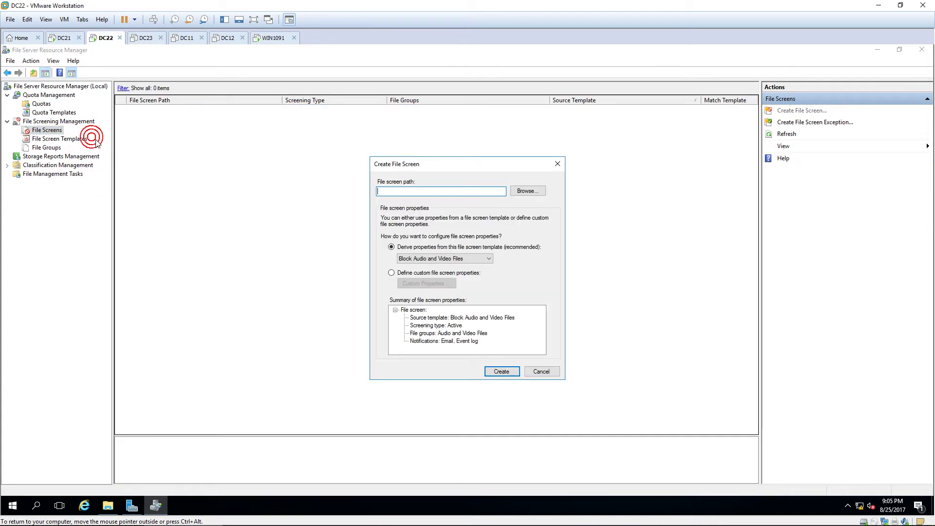
left_click(535, 193)
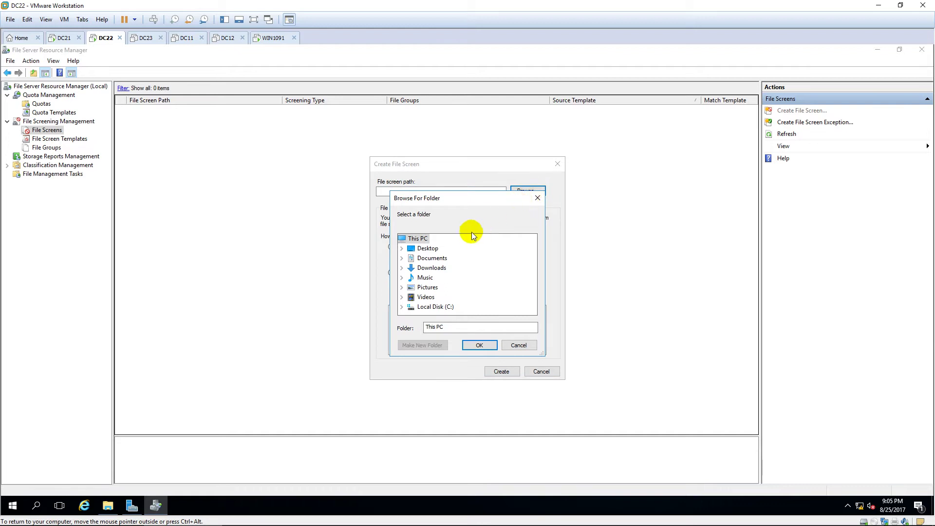
double_click(424, 306)
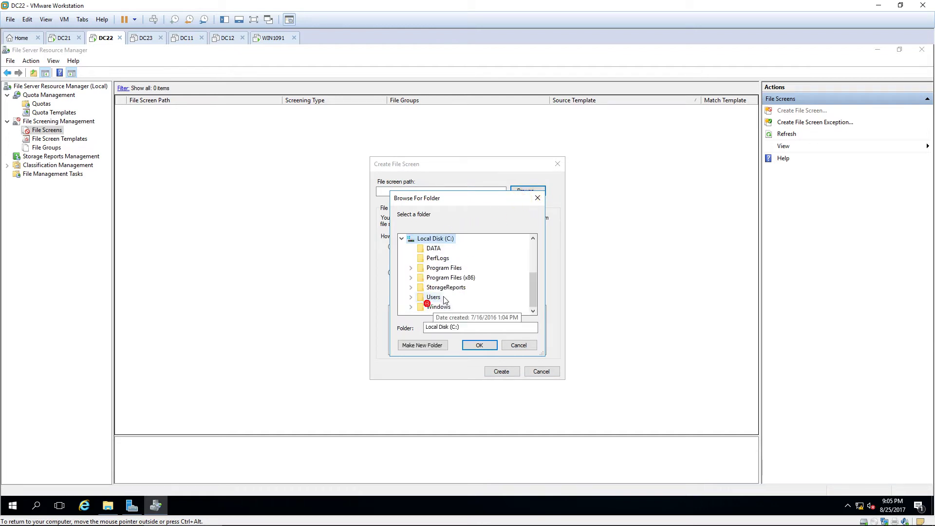
left_click(434, 249)
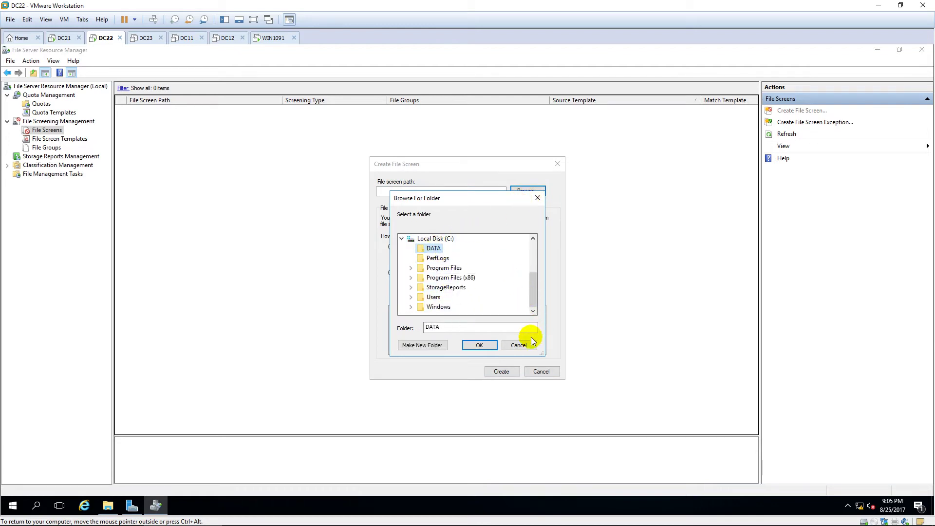
left_click(479, 345)
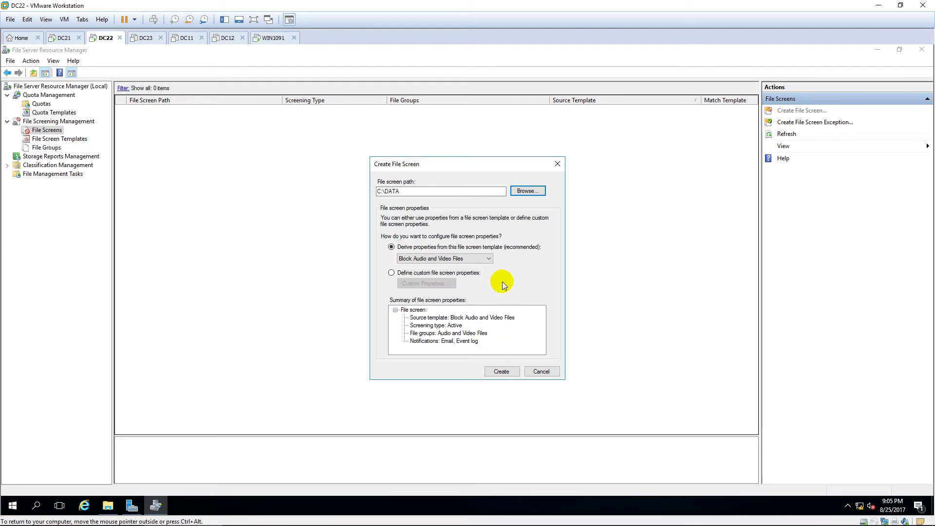
left_click(467, 258)
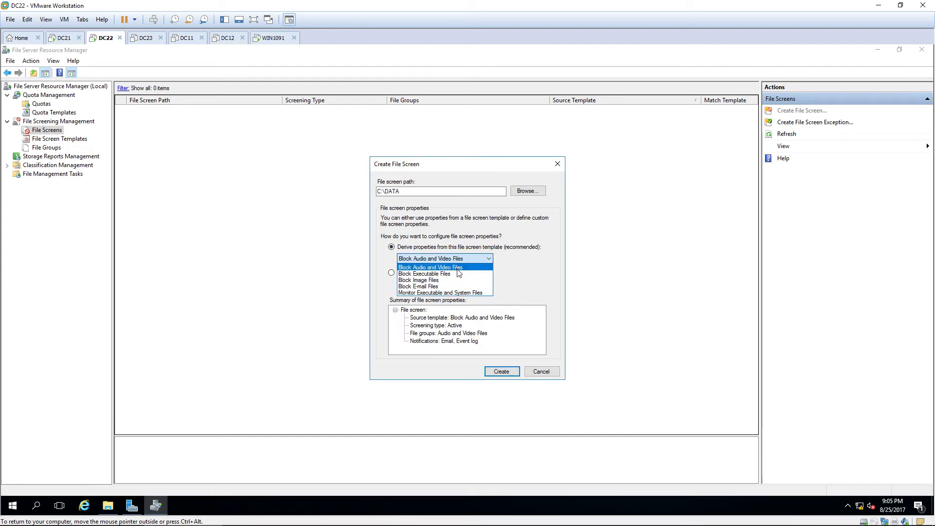
left_click(453, 267)
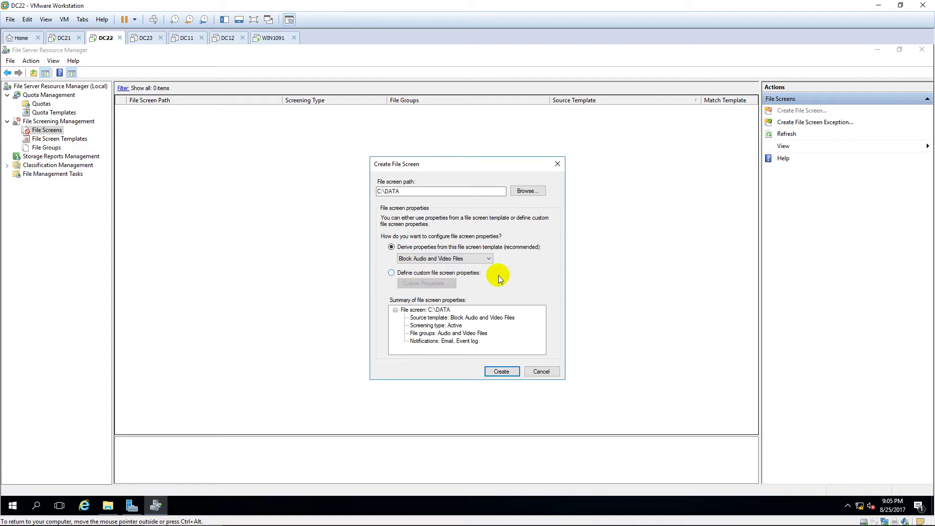
left_click(500, 370)
Step: Inspect the C:\DATA screen details: Active screening blocking the Audio and Video Files group
left_click(176, 128)
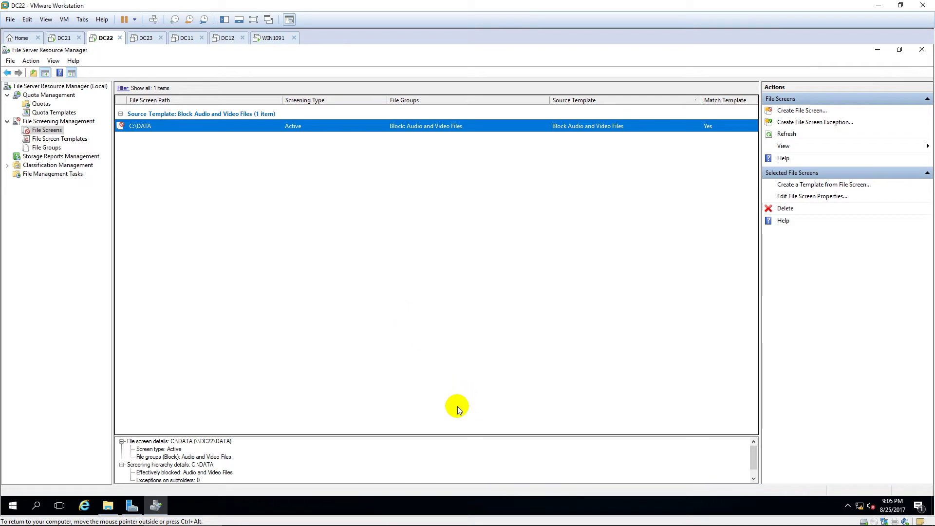
left_click_drag(453, 435, 455, 346)
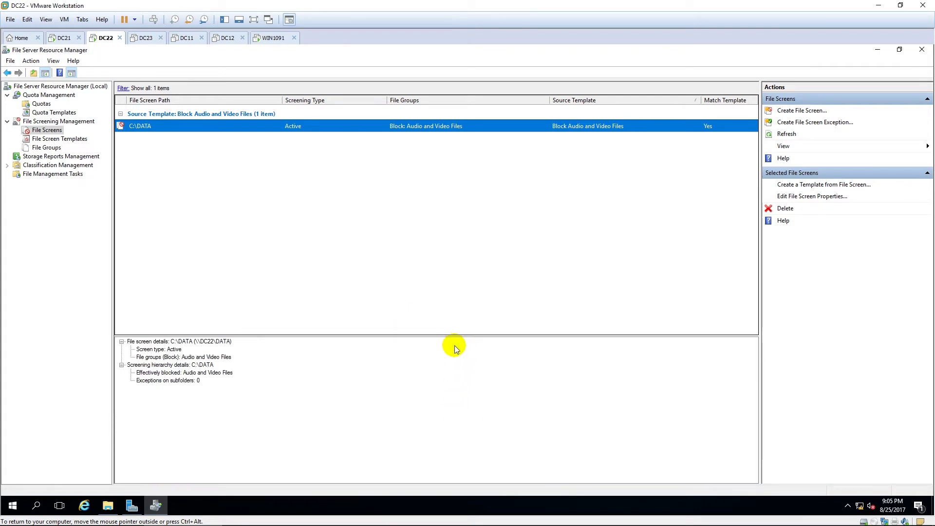
left_click(231, 343)
left_click(171, 349)
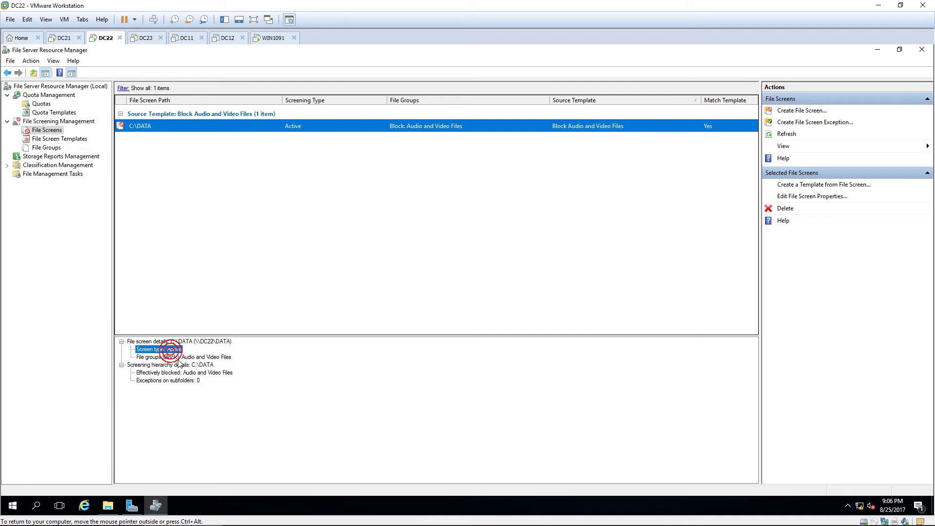
left_click(178, 359)
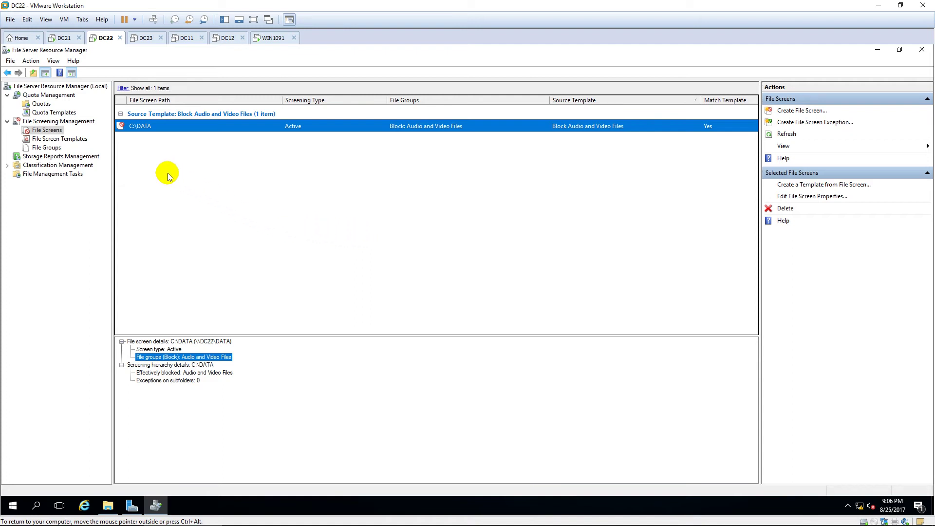
Step: On WIN1091, copy Video02 from the desktop and paste it into the shared data folder
left_click(273, 38)
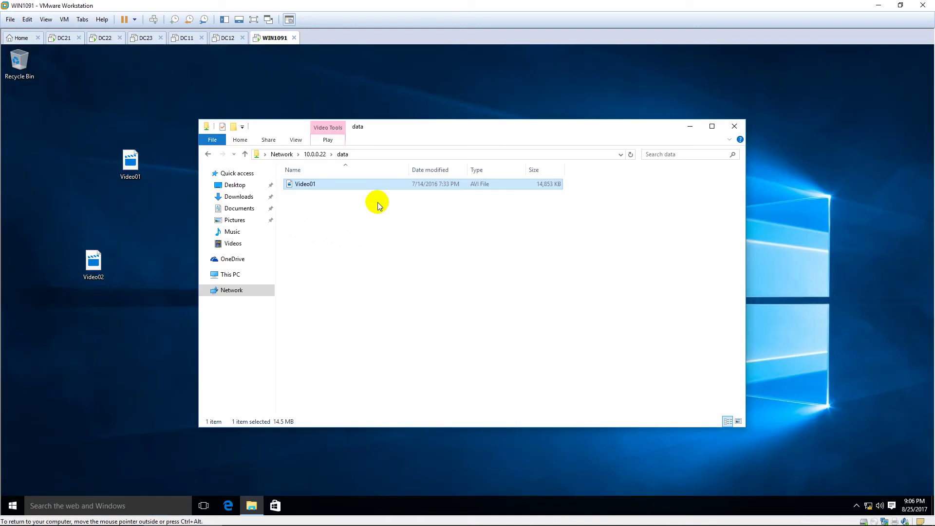
left_click(94, 261)
right_click(97, 261)
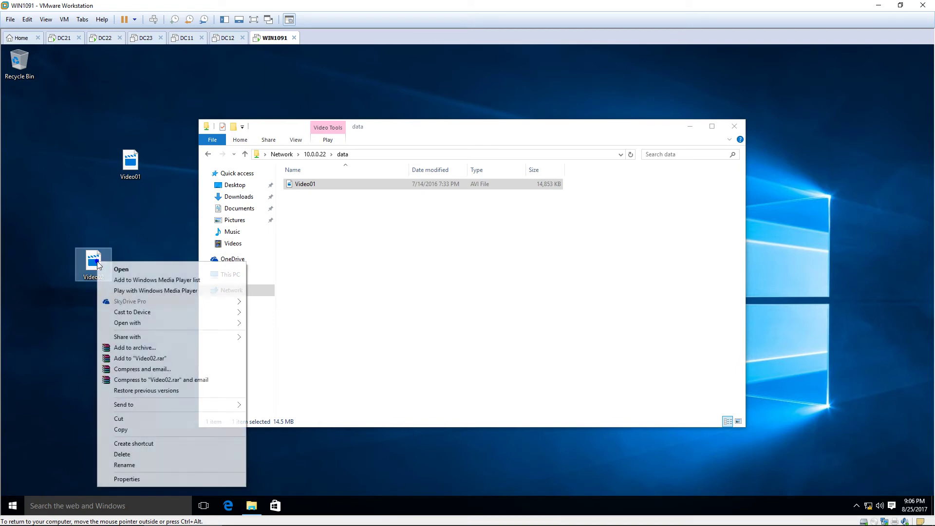
left_click(125, 429)
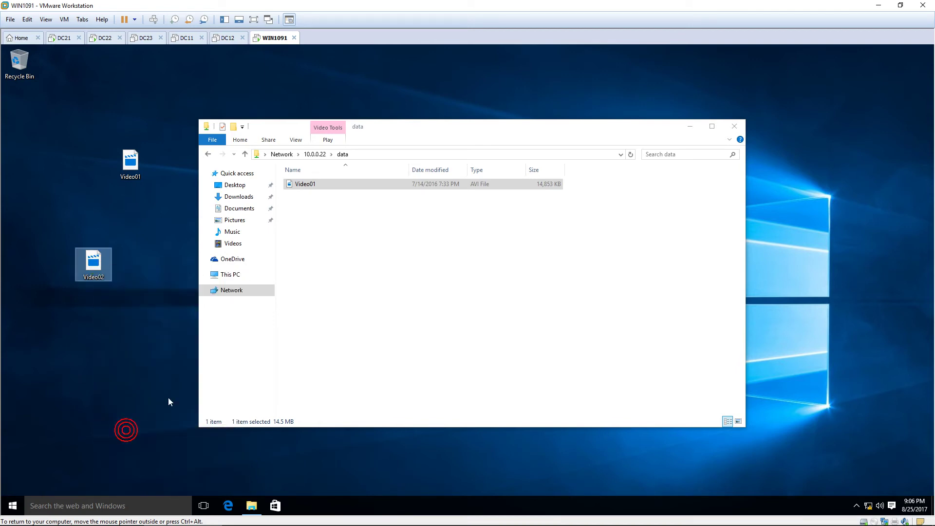
left_click(362, 270)
right_click(326, 210)
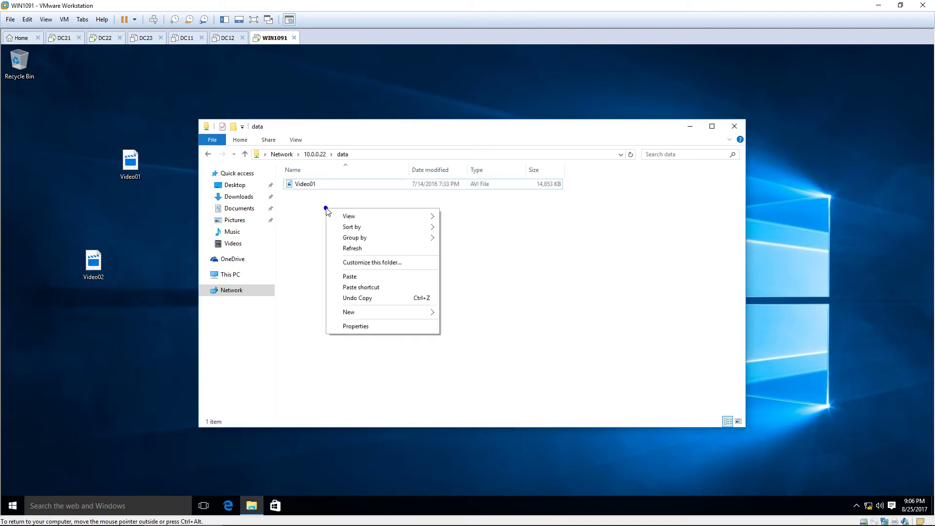
left_click(360, 277)
Step: Retry the Video02 copy on the Destination Folder Access Denied message, confirming it stays blocked
left_click_drag(251, 148, 469, 280)
left_click(480, 341)
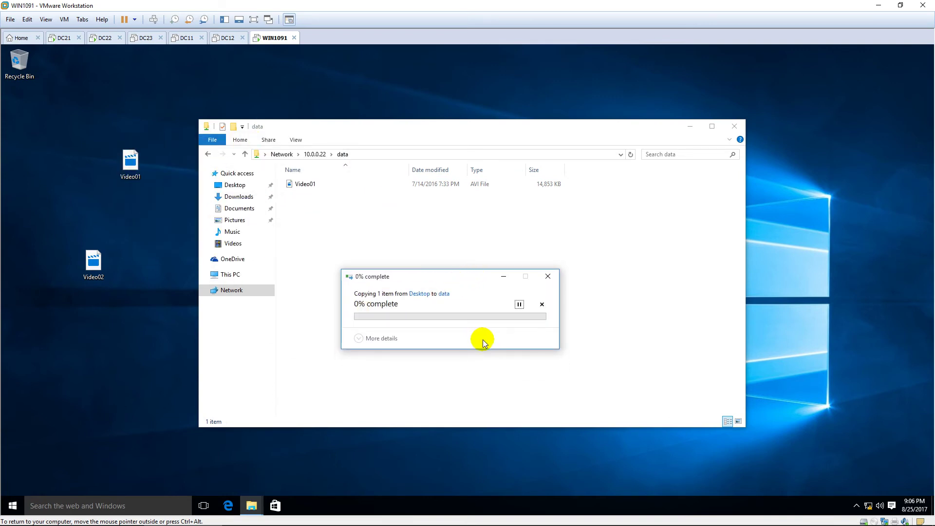
left_click(483, 342)
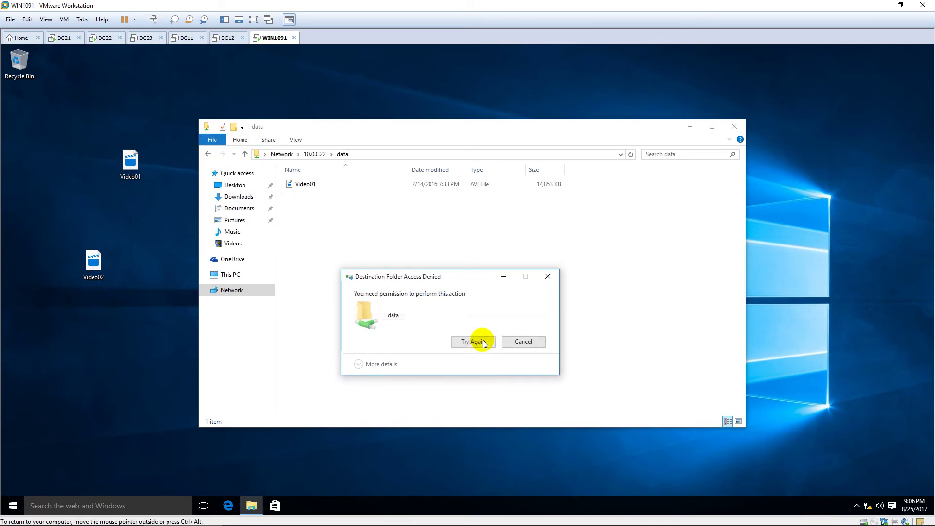
left_click(483, 343)
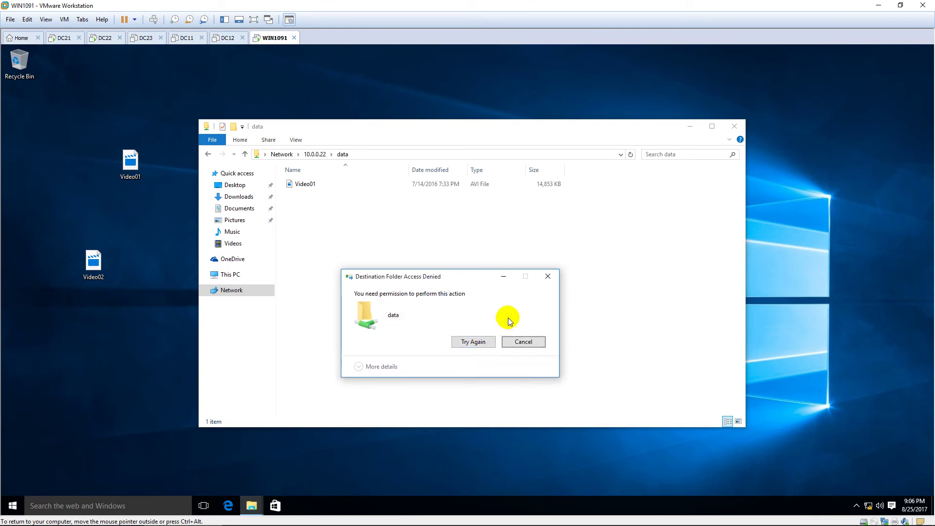